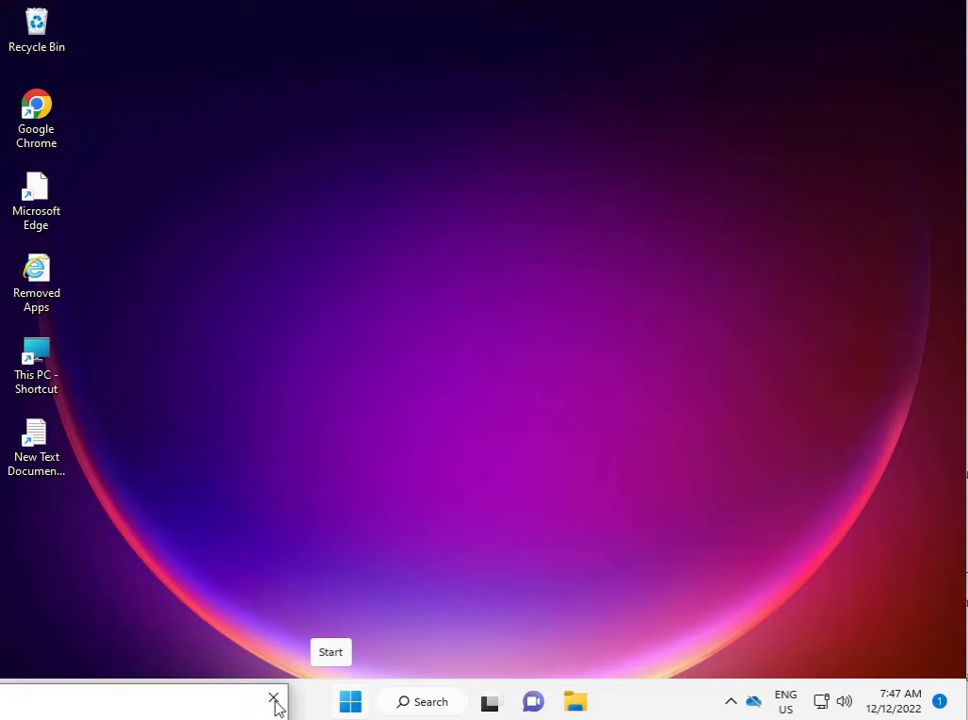
- Close the leftover pop-up bar beside the Start button so only the desktop shortcuts remain
click(274, 699)
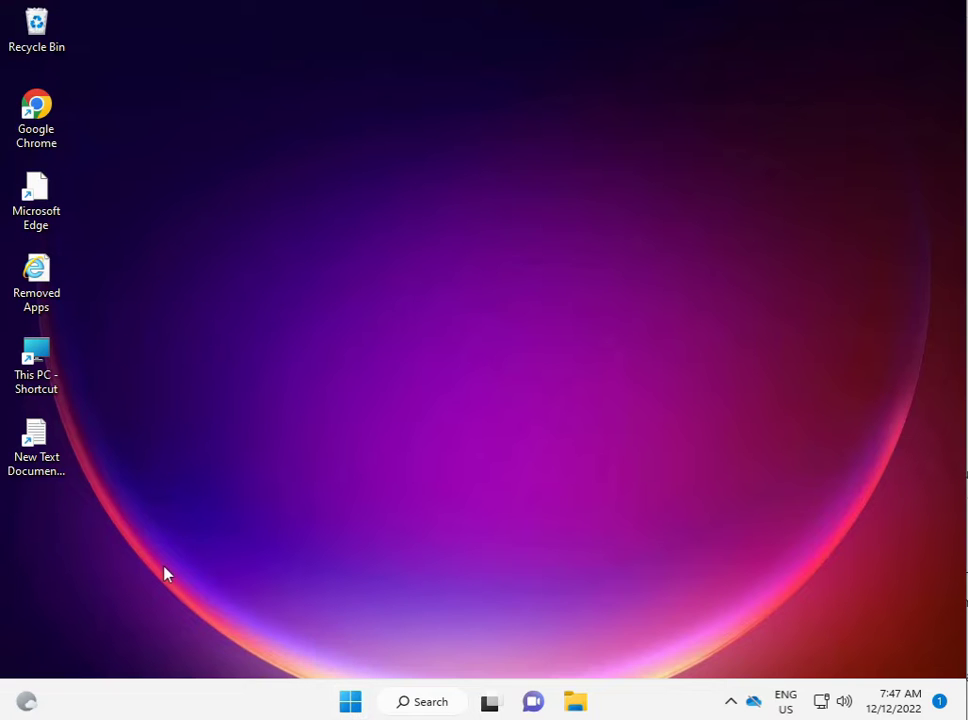
- Run gpedit.msc from the Win+R Run box to start the Local Group Policy Editor
key(super+r)
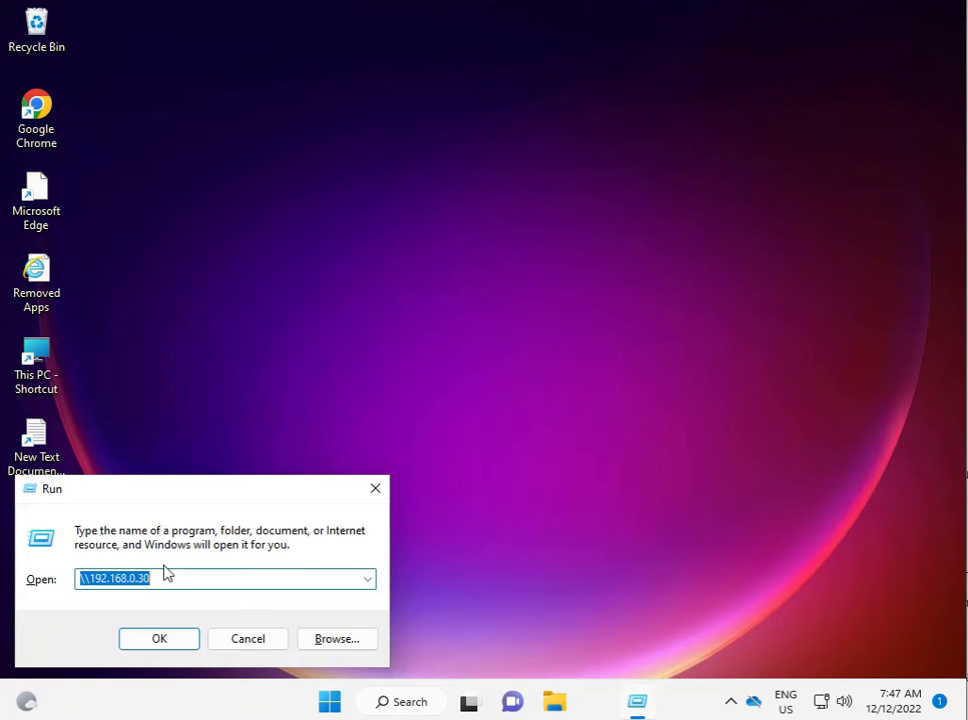
text(gp)
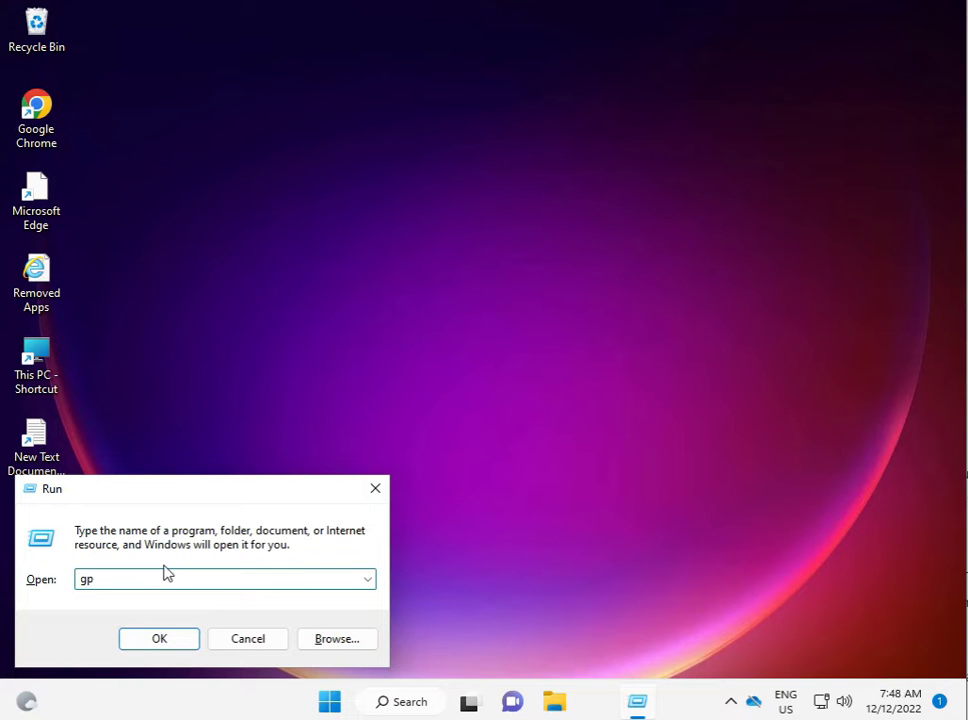
text(edit)
text(.msc)
key(Return)
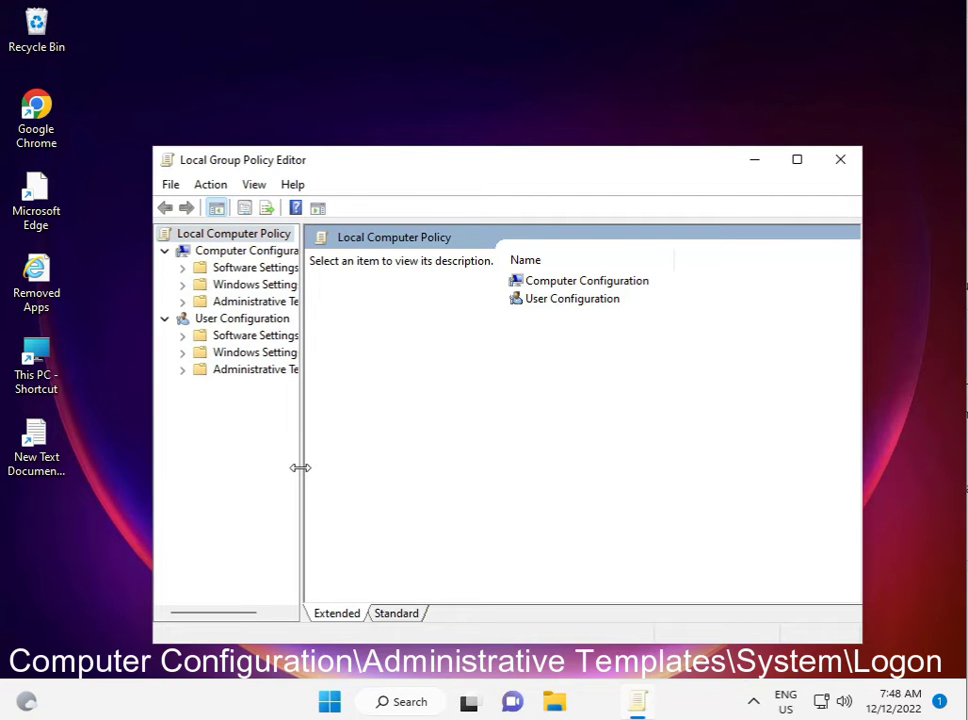
- Widen the tree pane and navigate to Computer Configuration > Administrative Templates > System > Logon
drag(300, 467, 455, 462)
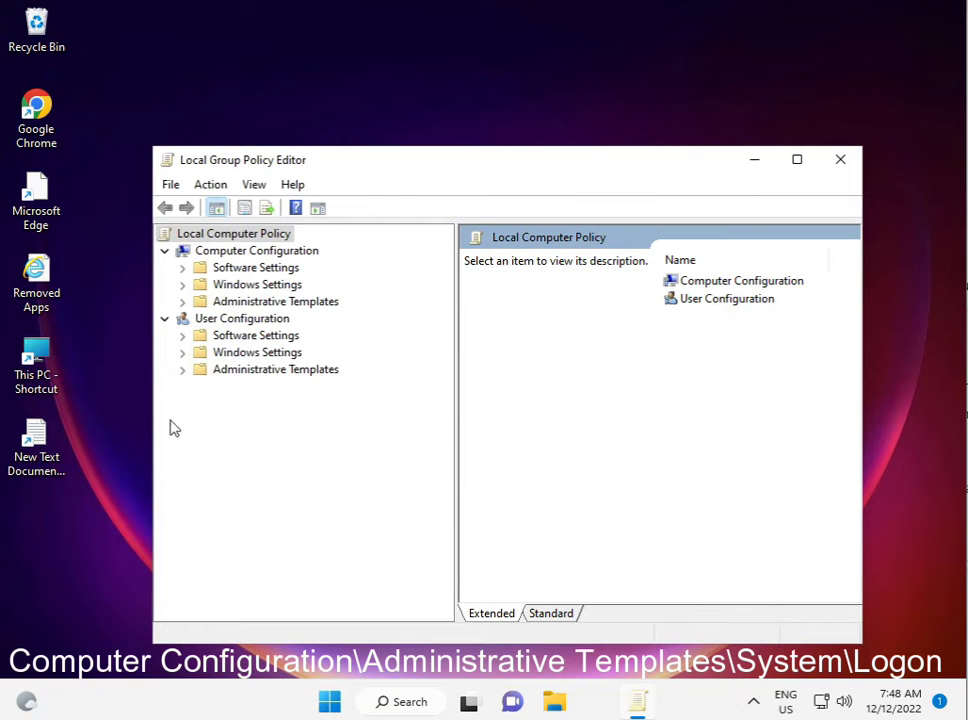
click(240, 255)
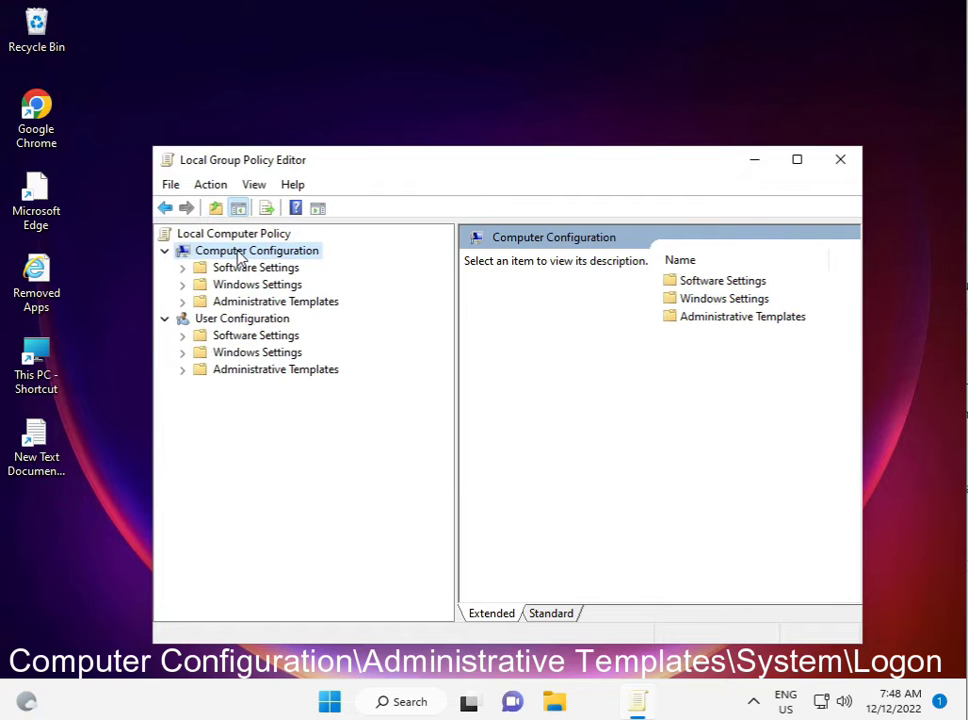
click(183, 301)
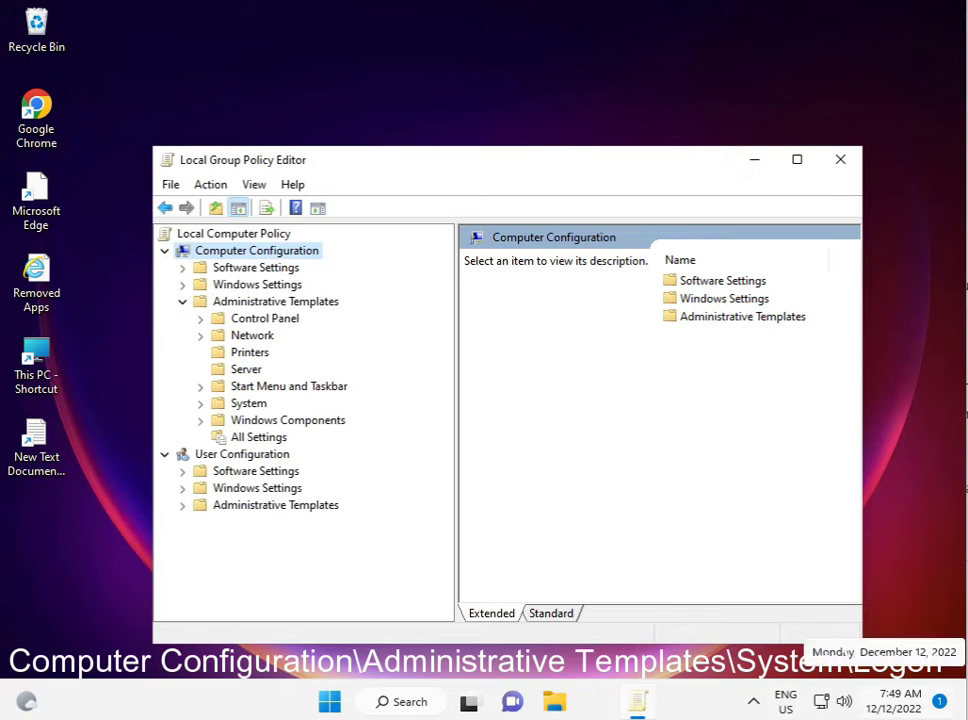
click(200, 403)
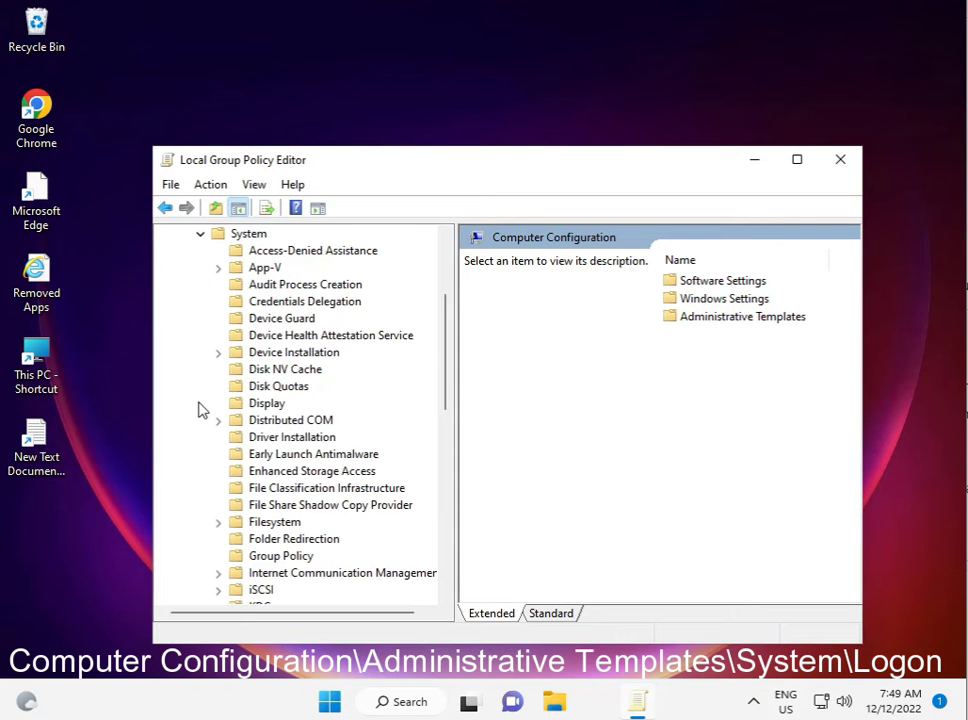
scroll(268, 430, down, 2)
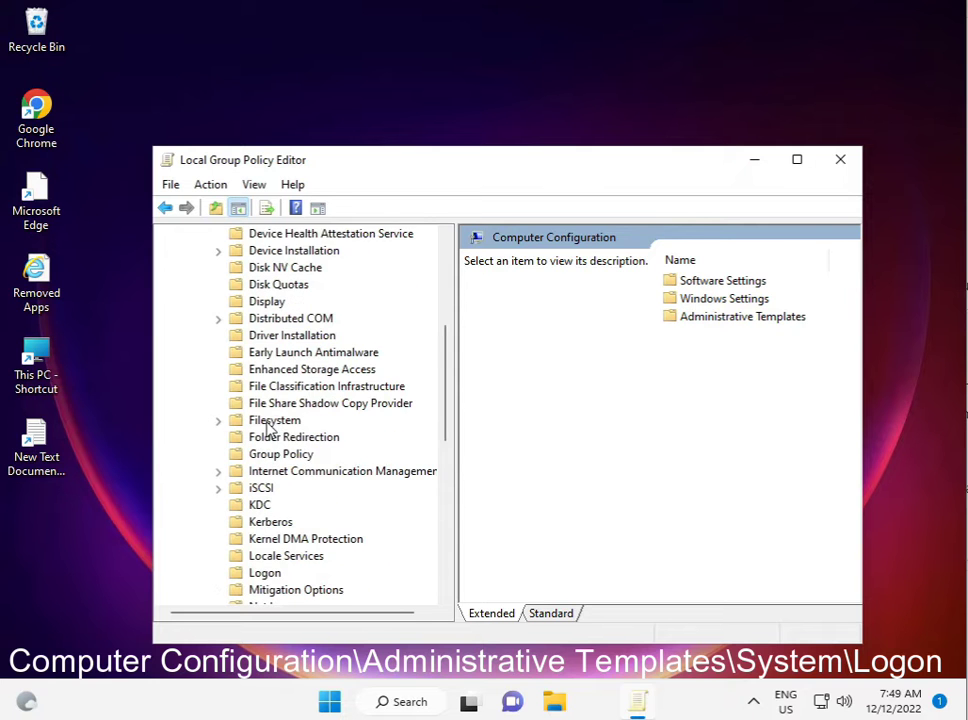
scroll(268, 428, down, 1)
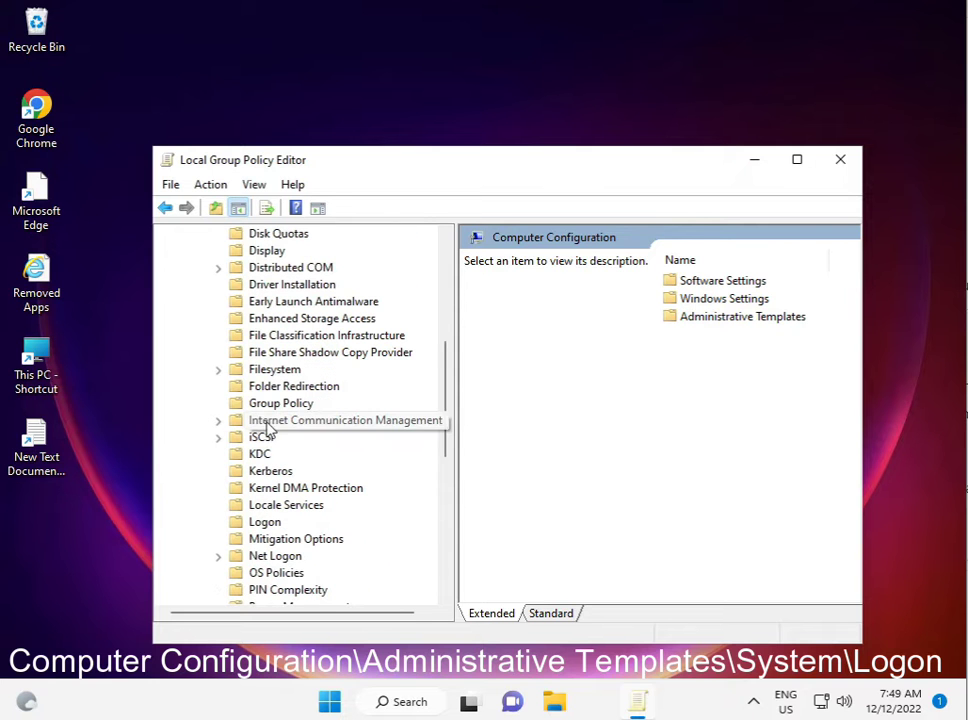
click(262, 522)
click(249, 527)
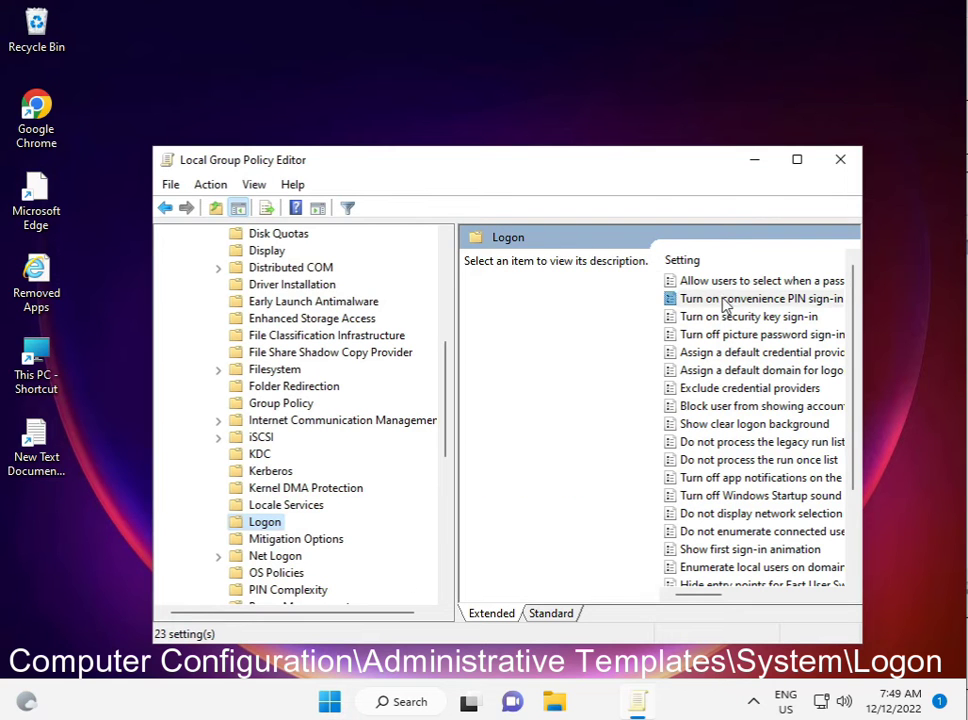
- Select Turn on convenience PIN sign-in, maximize the editor, and open that policy's settings window
click(697, 300)
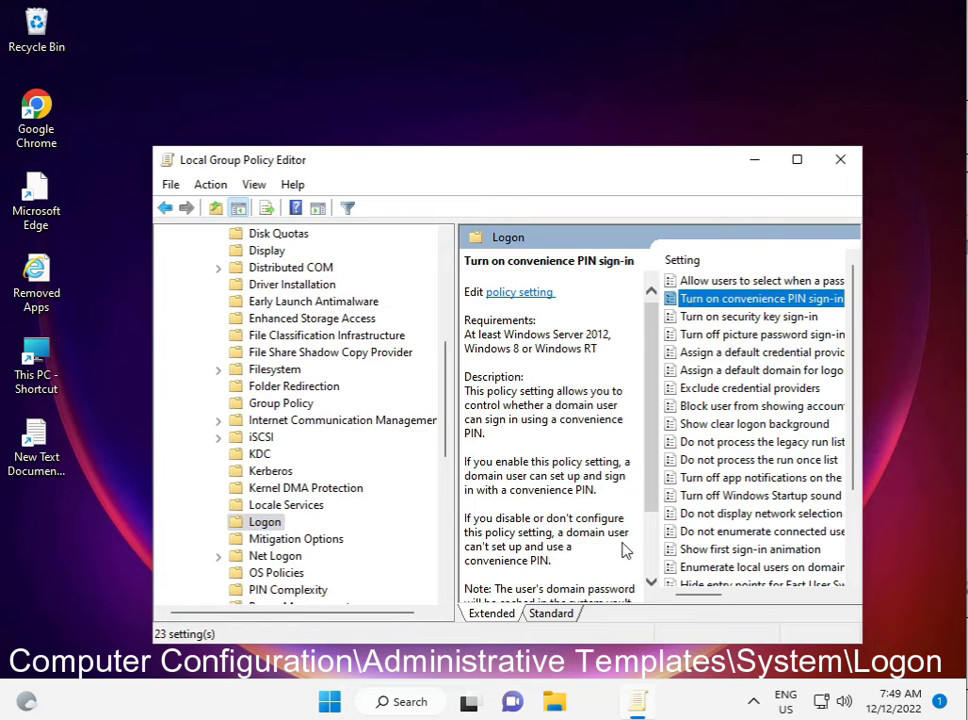
click(796, 161)
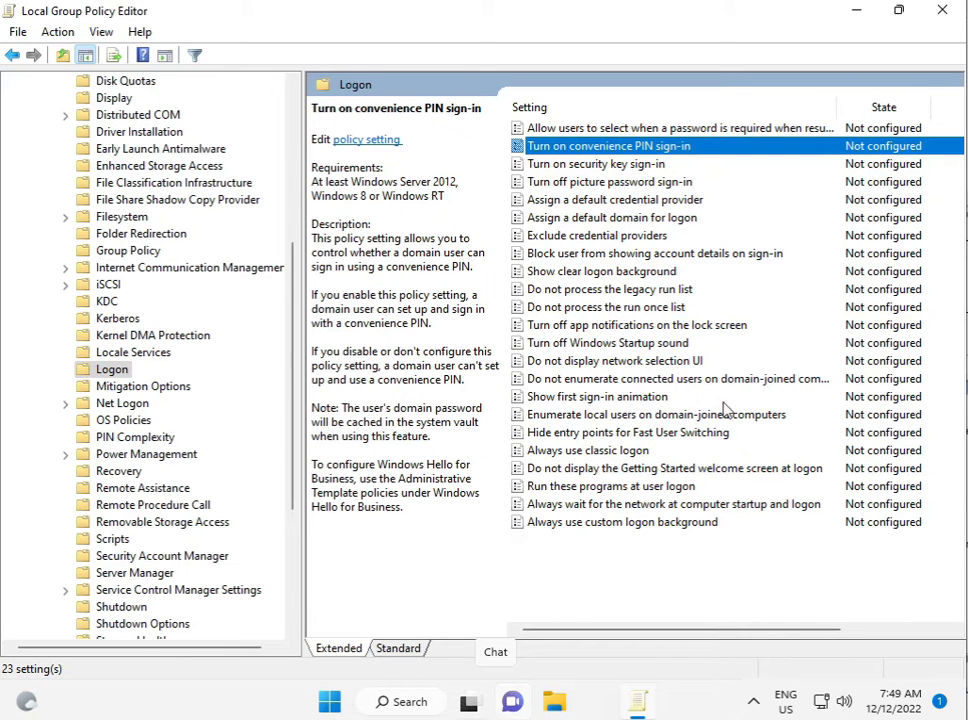
double_click(657, 147)
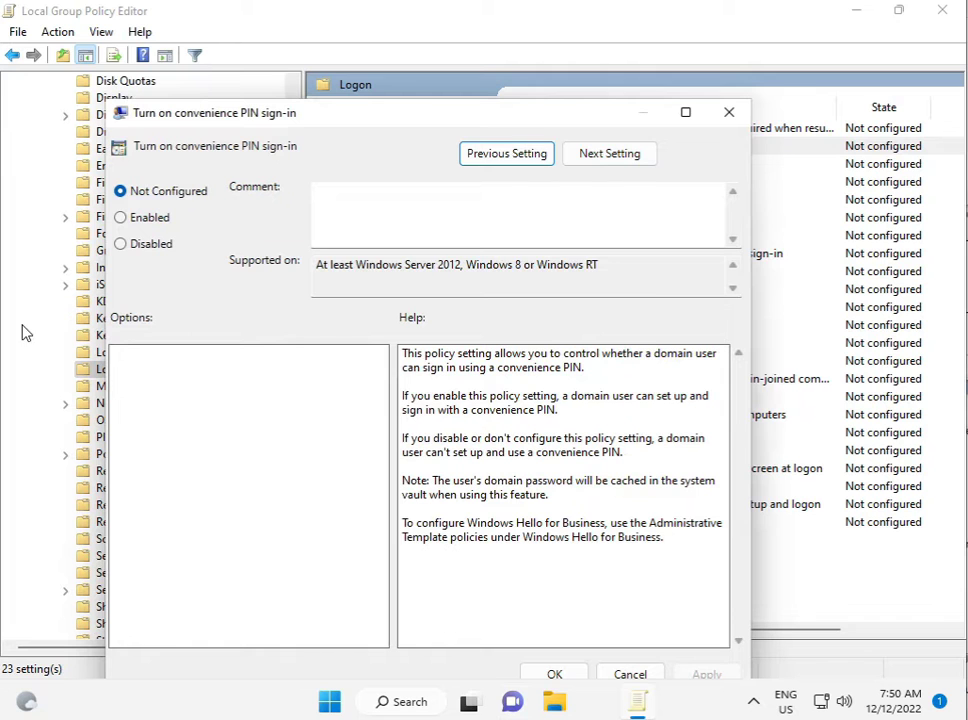
- Set Turn on convenience PIN sign-in to Enabled, apply it, and close the Group Policy Editor
click(156, 220)
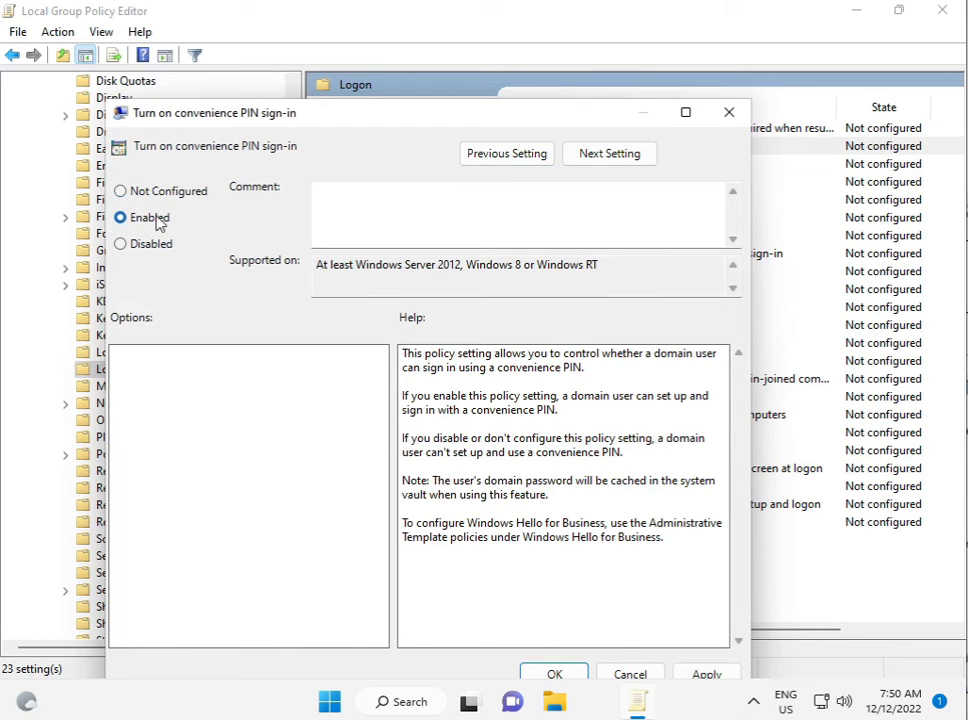
click(705, 675)
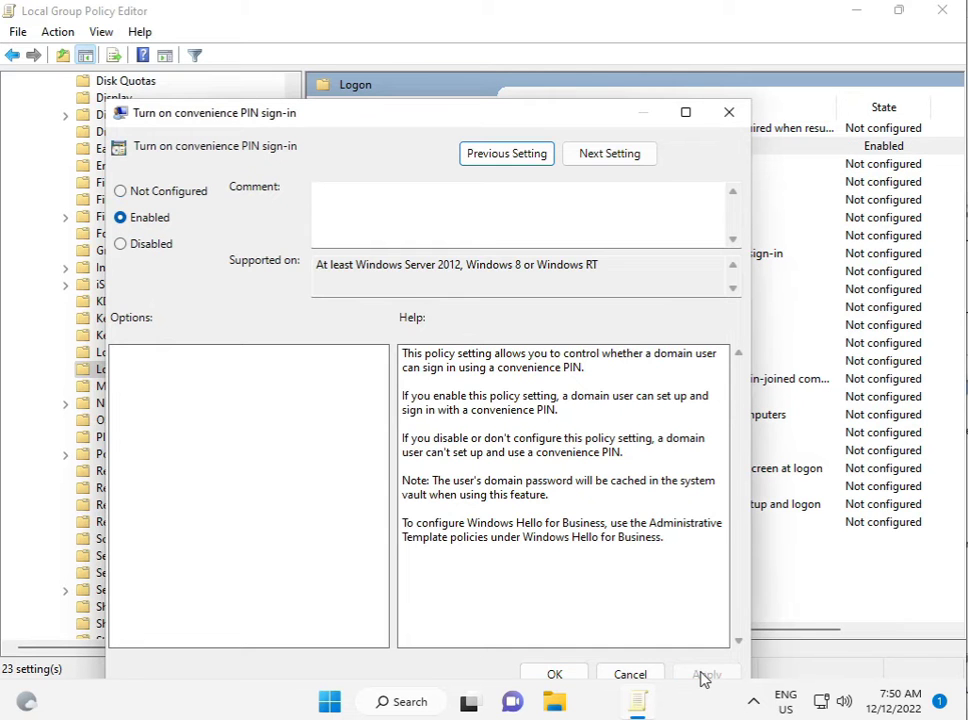
click(556, 675)
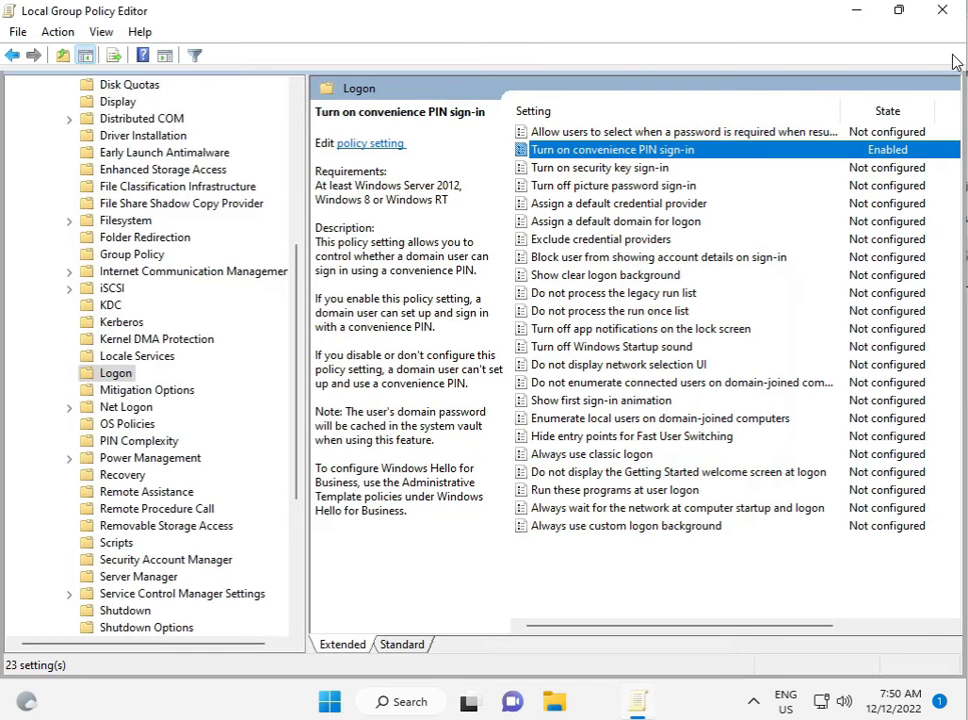
click(942, 10)
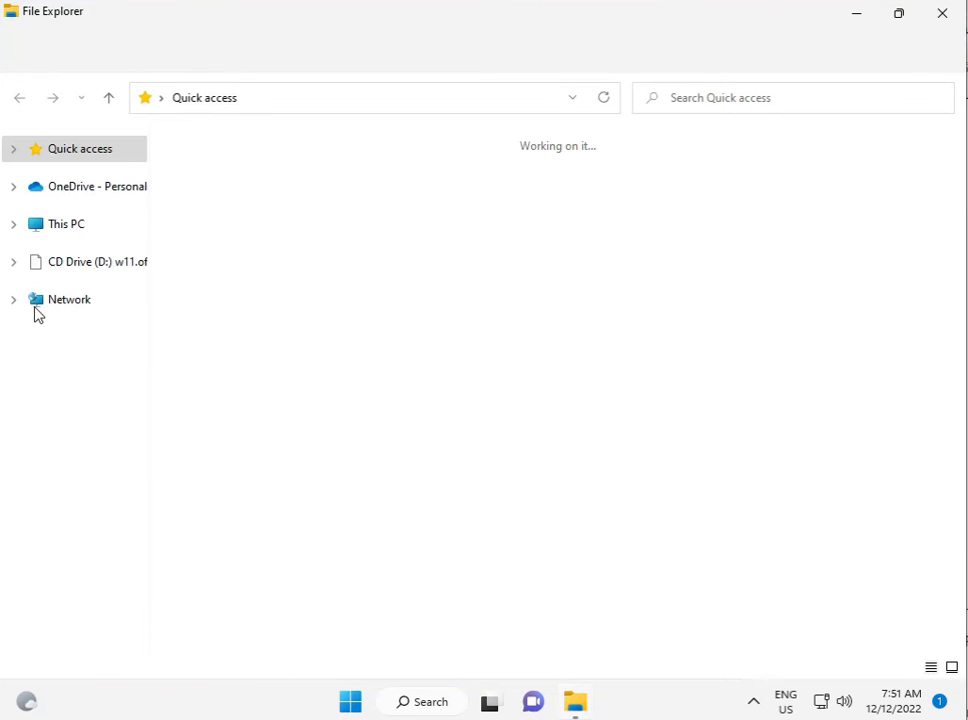
- Show This PC in File Explorer, listing Local Disk (C:), CD Drive (D:) and New Volume (E:)
click(88, 410)
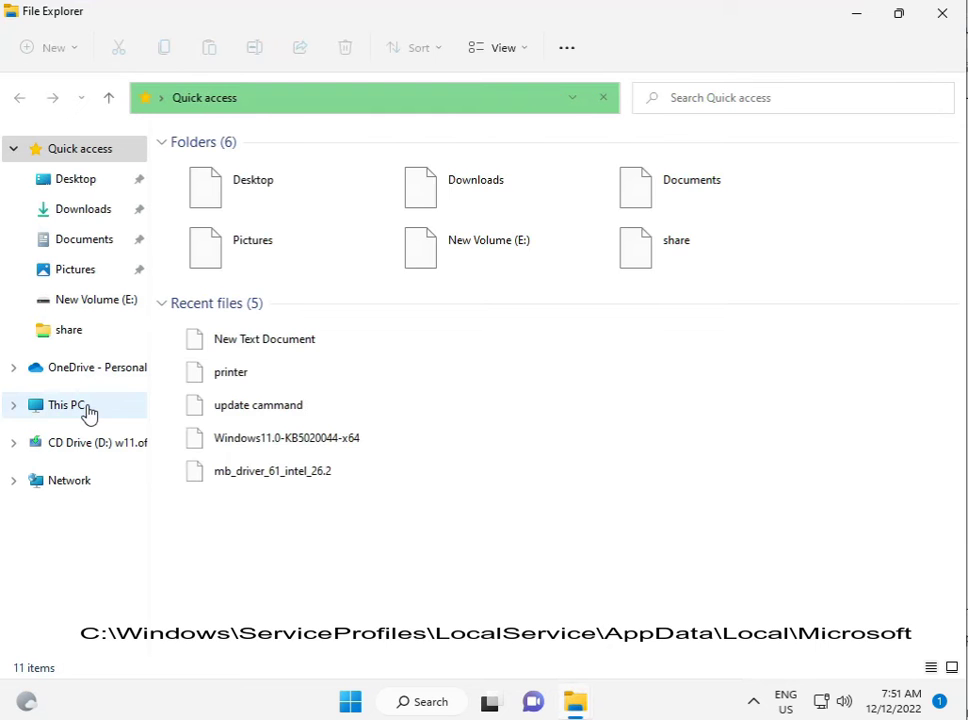
click(88, 411)
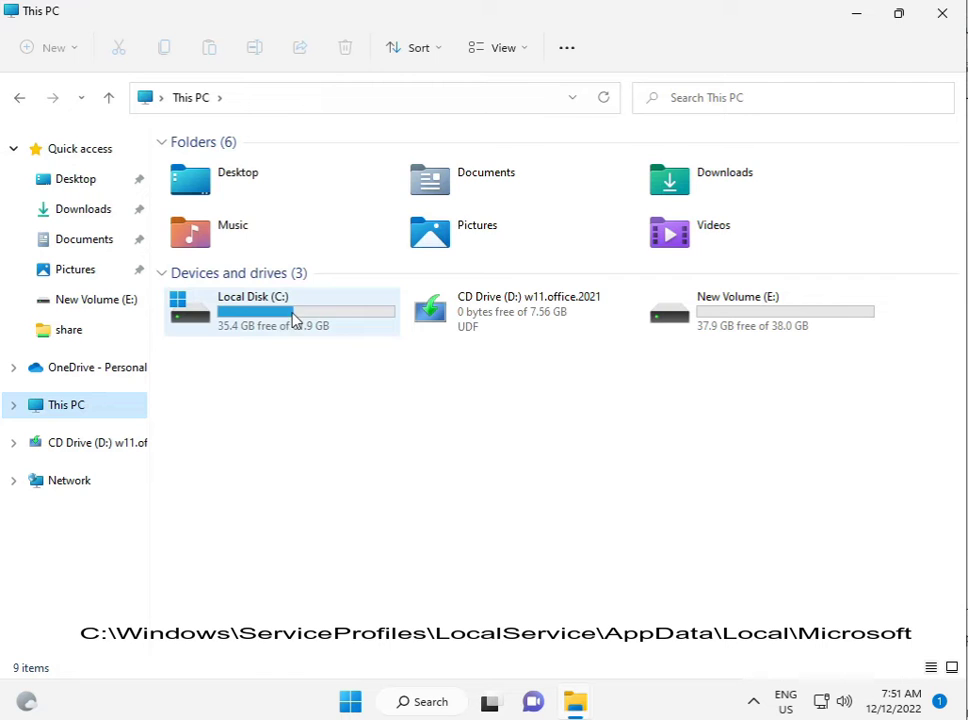
- Open the C:\Windows\ServiceProfiles folder in File Explorer
click(291, 312)
double_click(291, 312)
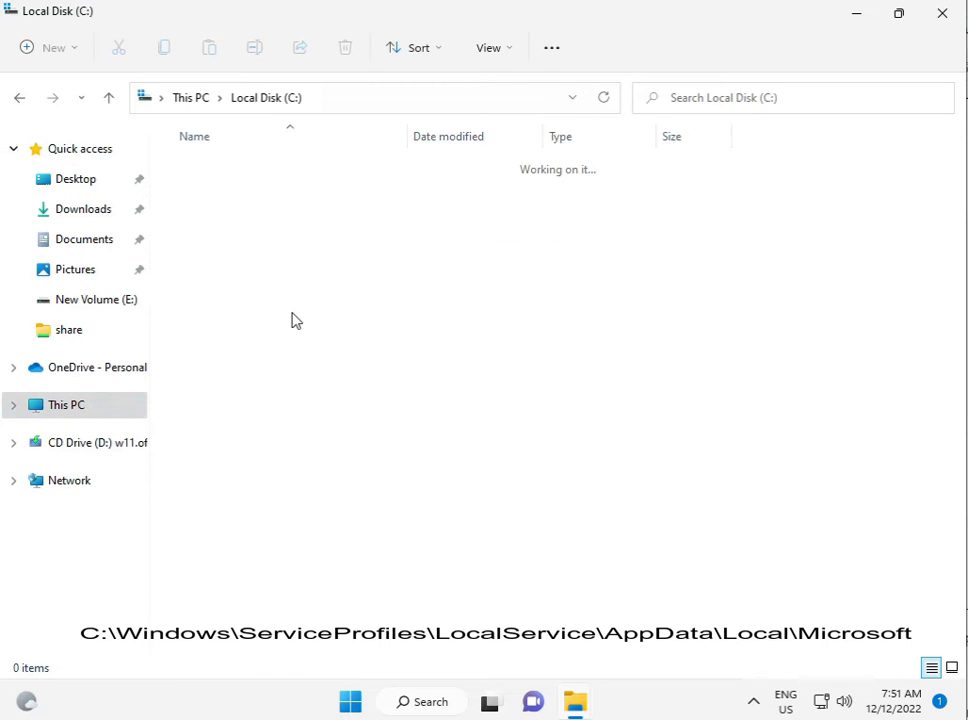
click(249, 521)
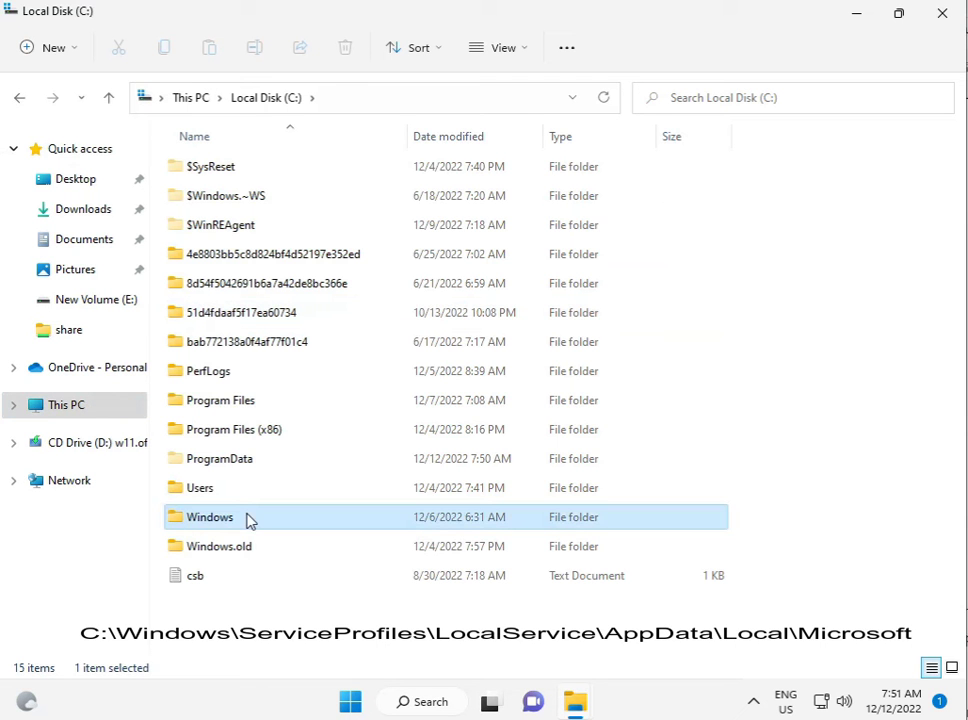
double_click(249, 517)
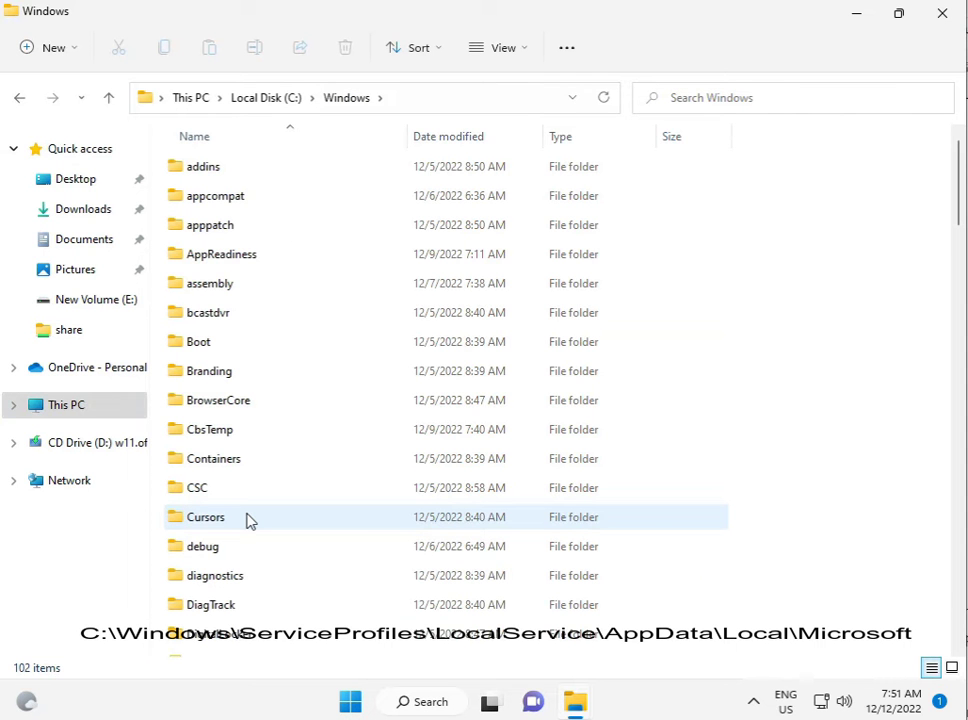
key(s)
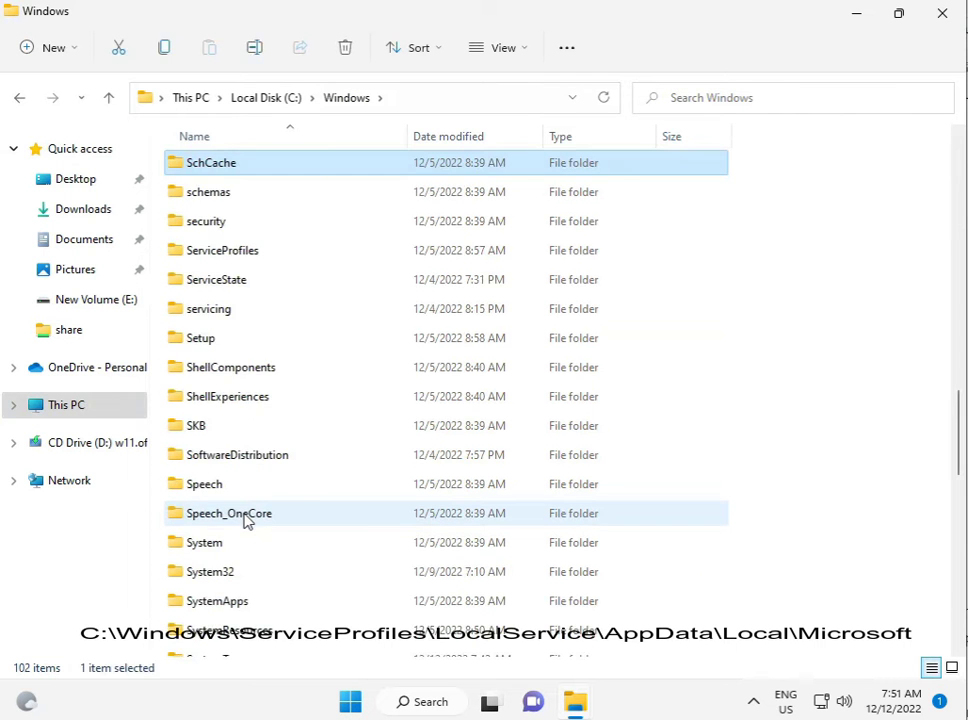
key(Down)
key(Down)
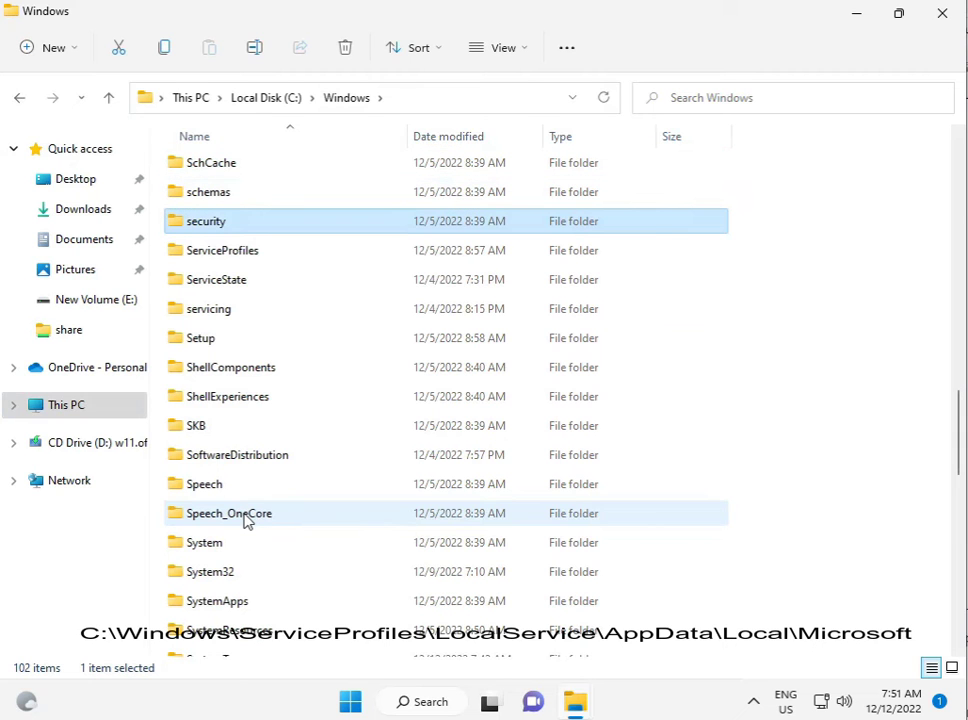
click(272, 258)
key(F2)
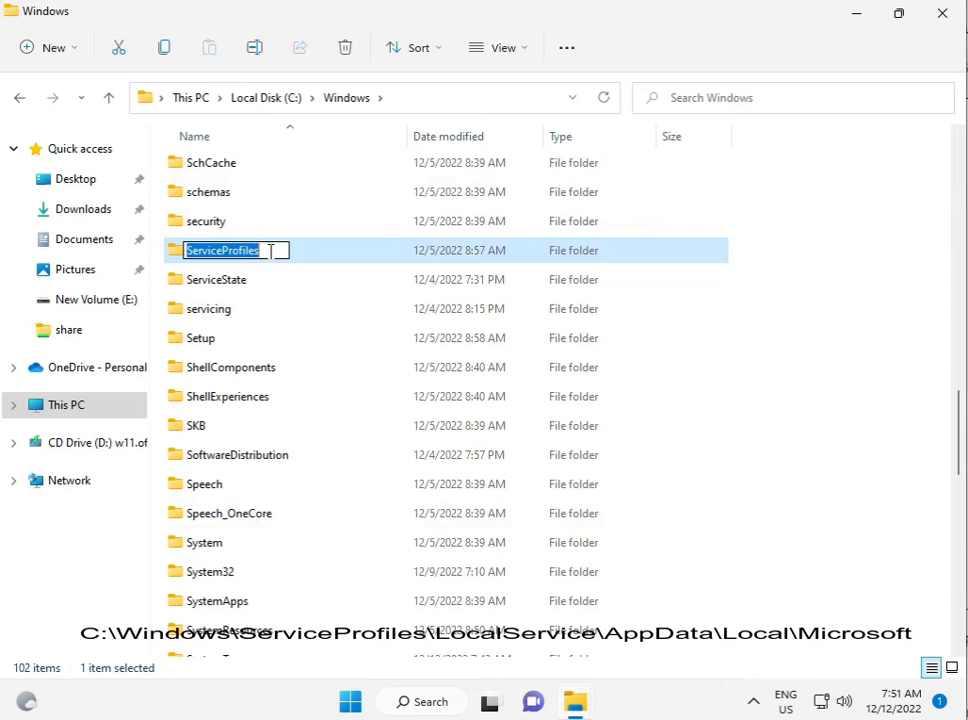
key(Escape)
double_click(305, 260)
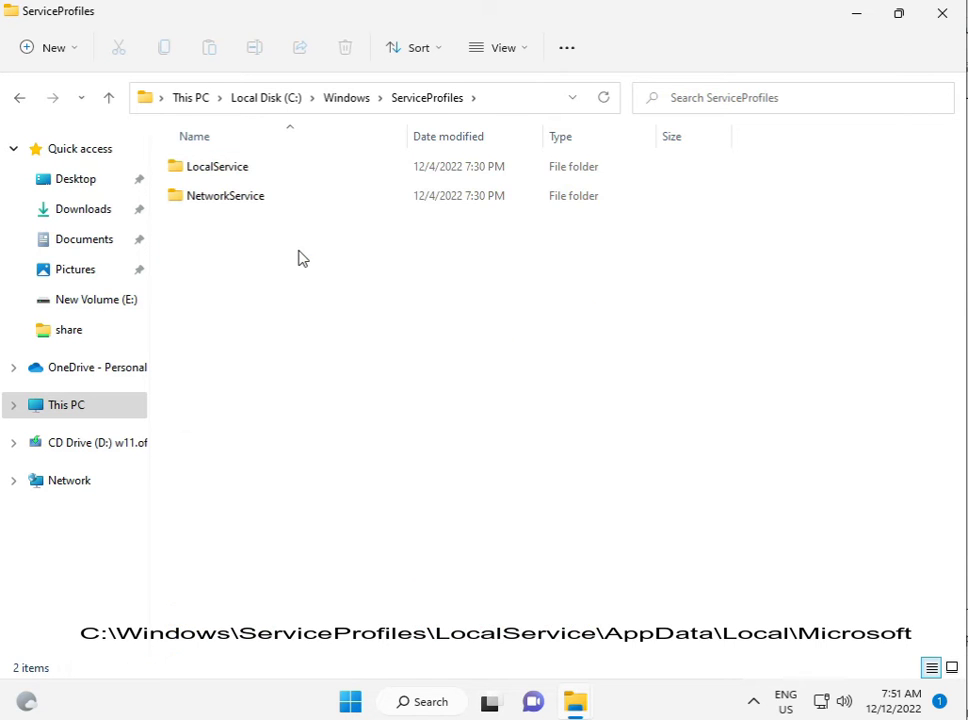
- Open LocalService and then AppData, granting permanent access to each protected folder
key(Down)
double_click(274, 172)
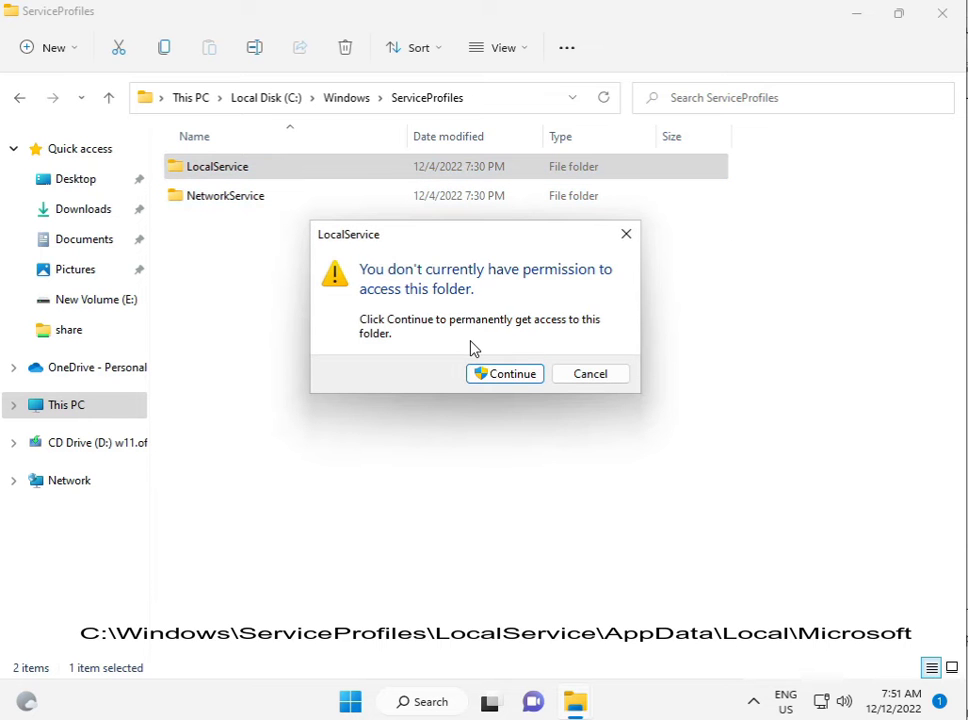
click(494, 374)
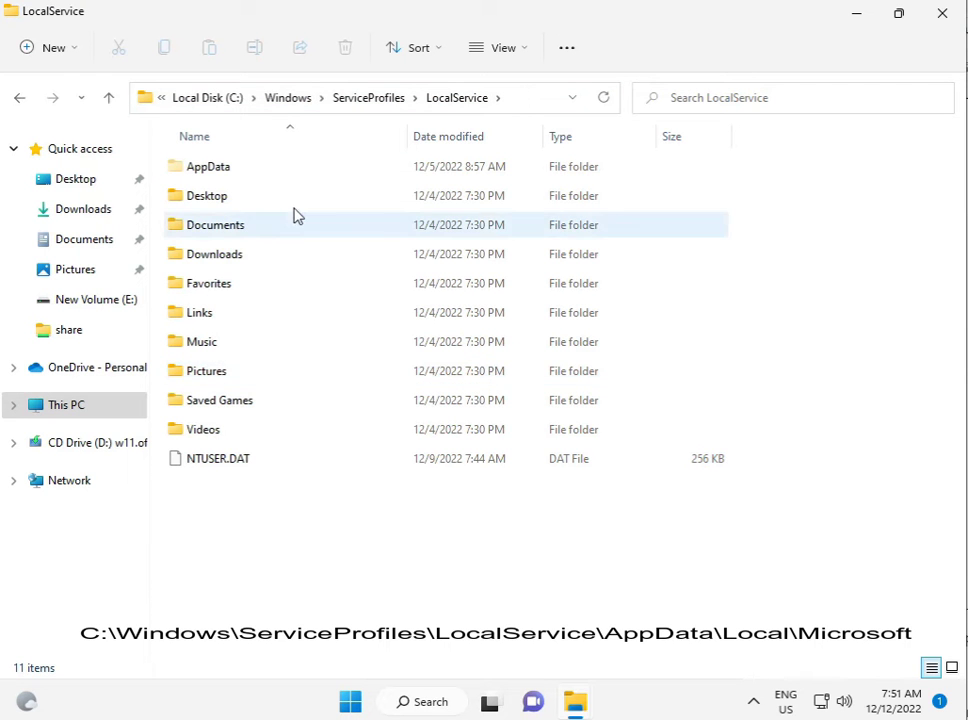
double_click(263, 167)
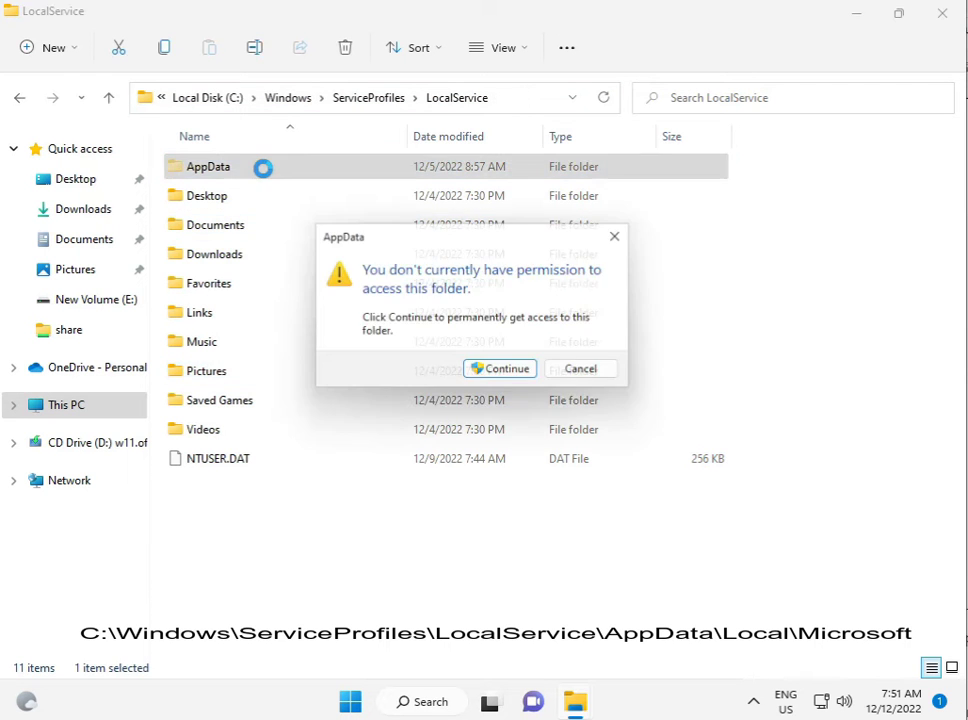
click(486, 373)
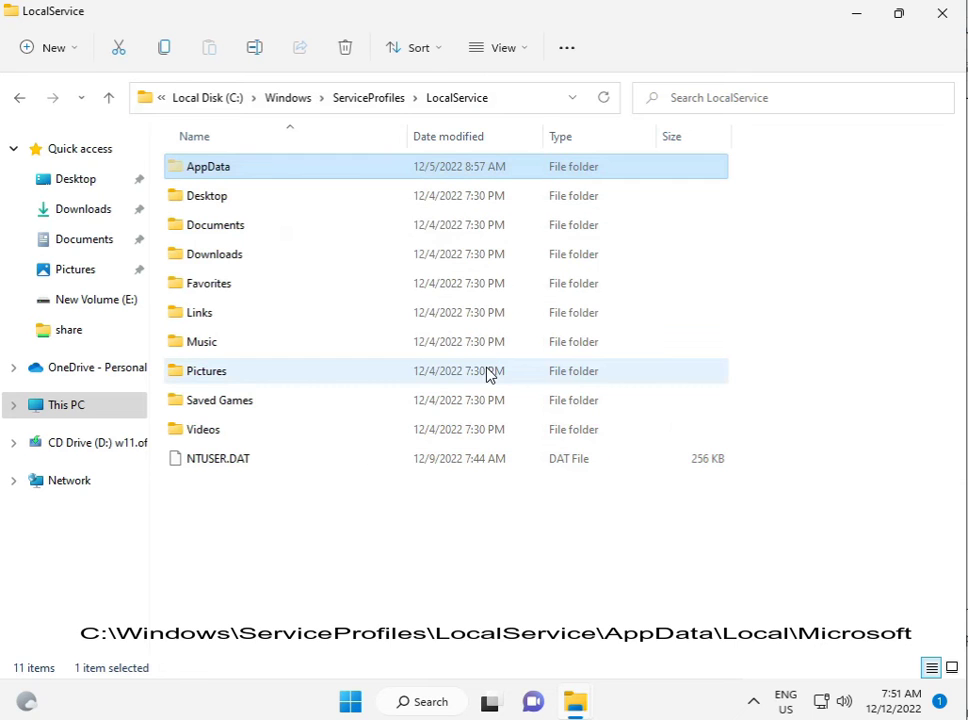
key(Return)
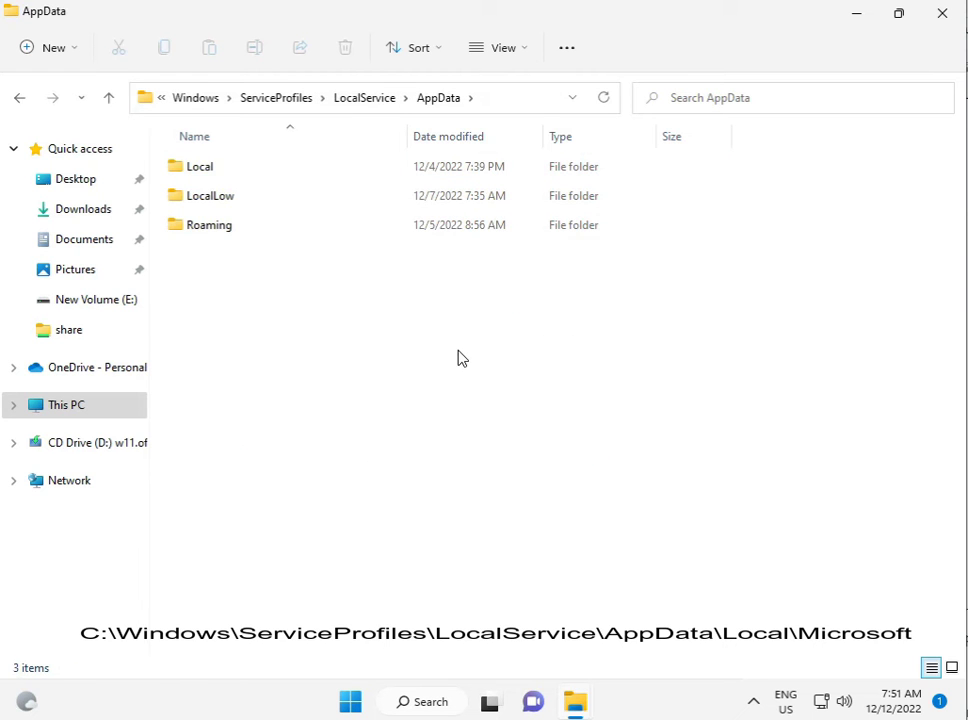
- Open Local and then Microsoft, granting permanent access to each folder
click(320, 180)
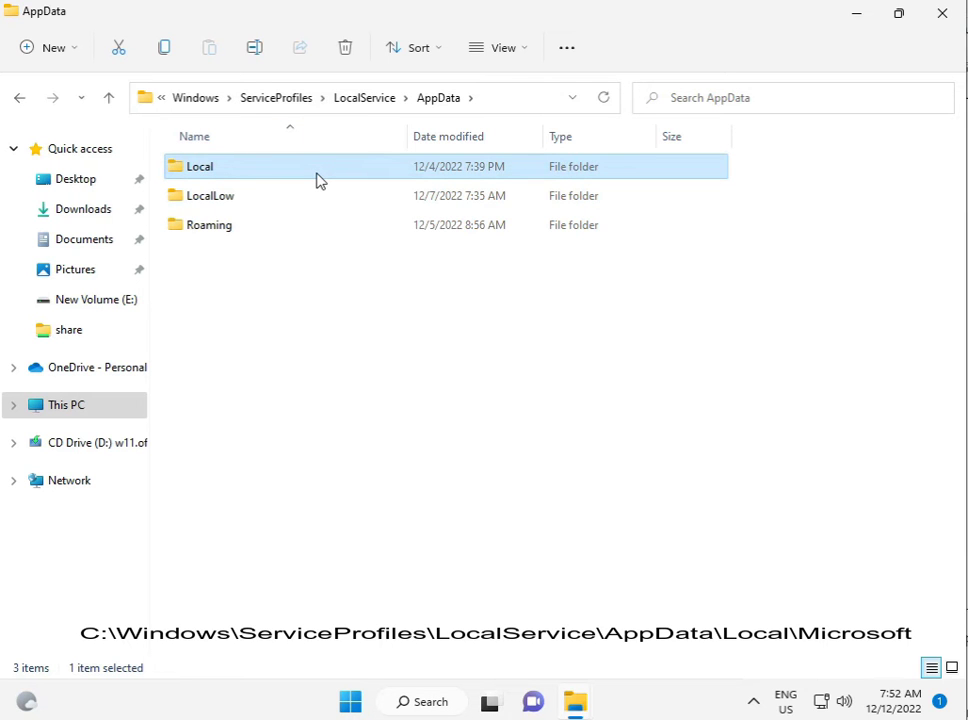
double_click(320, 180)
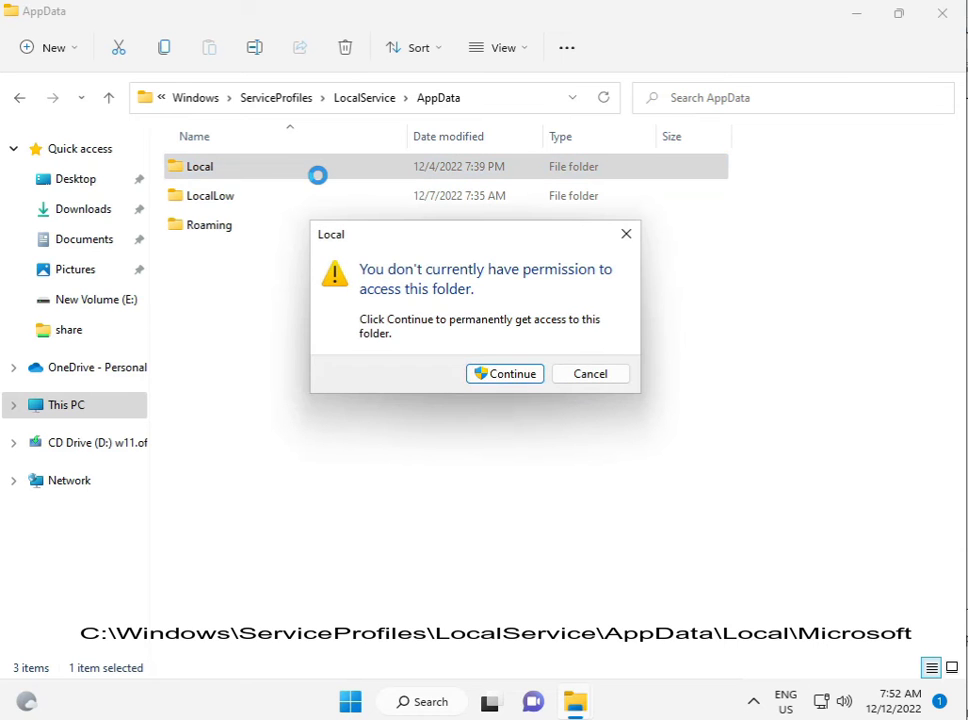
click(505, 374)
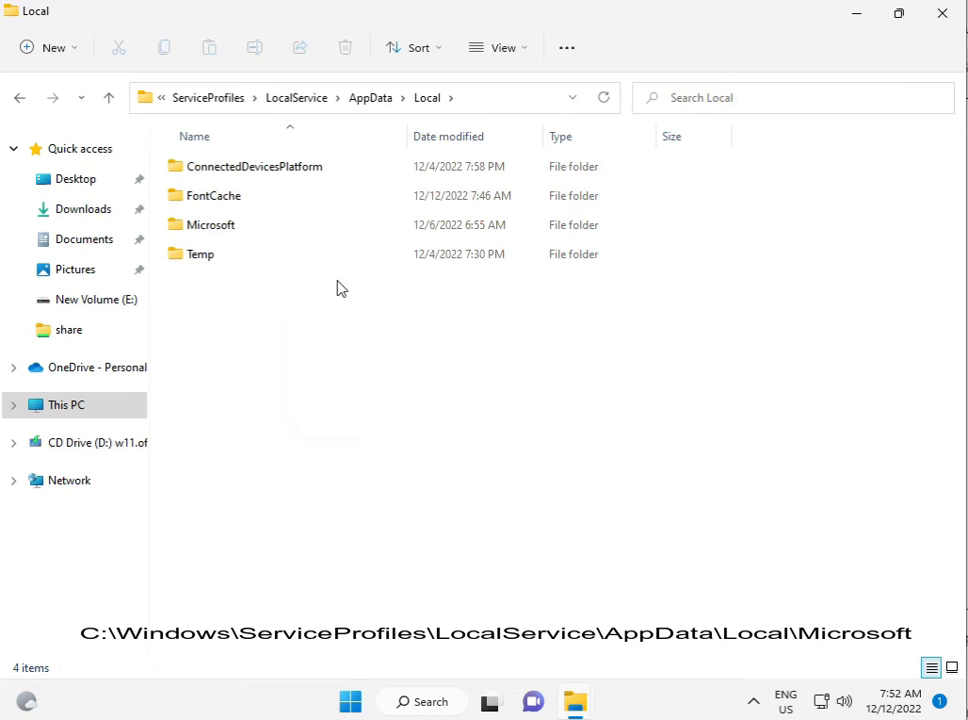
double_click(277, 232)
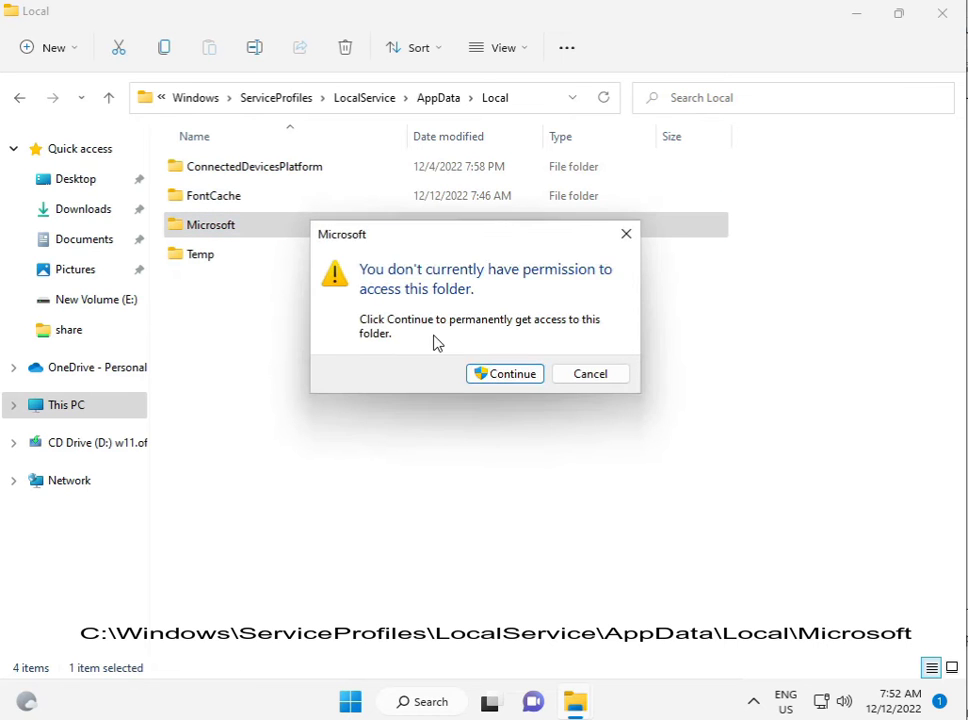
click(491, 380)
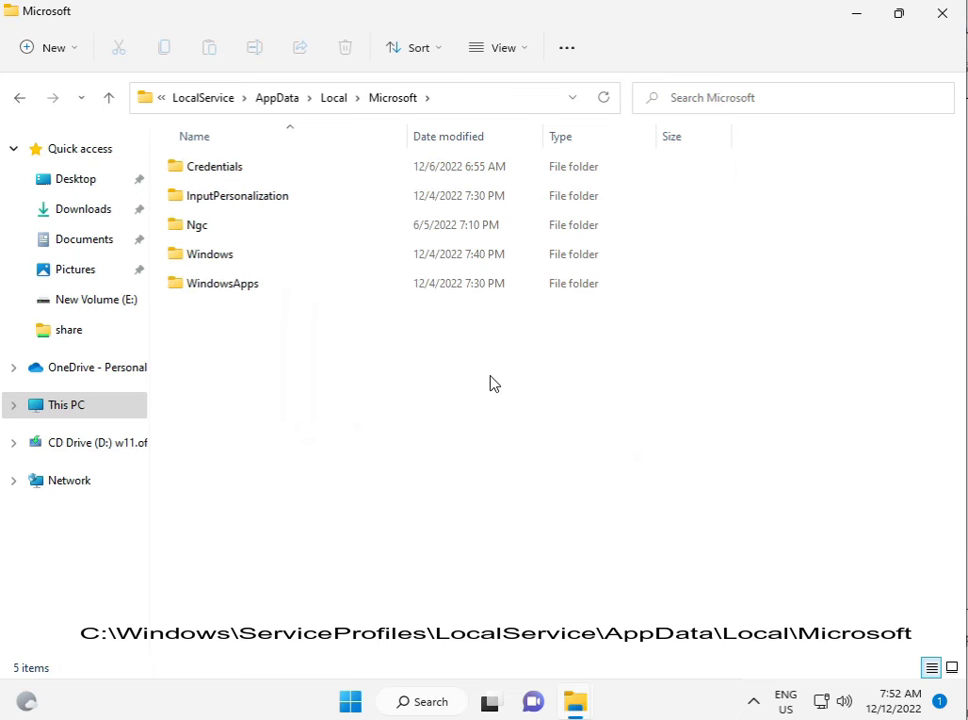
- Try deleting the Ngc folder, retrying twice on the Folder Access Denied prompt
click(272, 230)
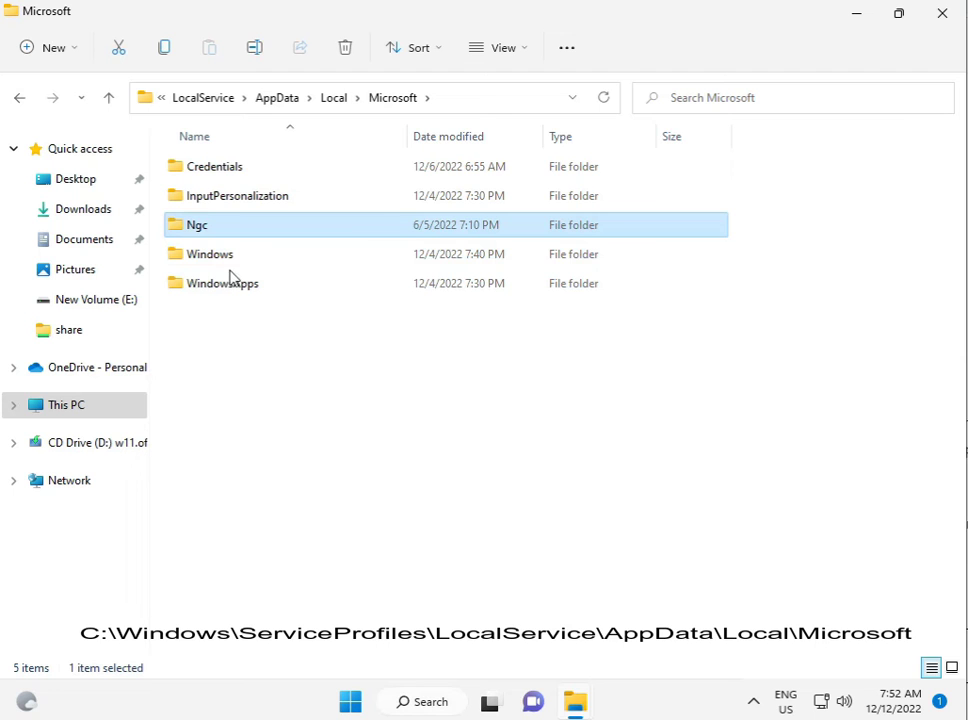
right_click(284, 238)
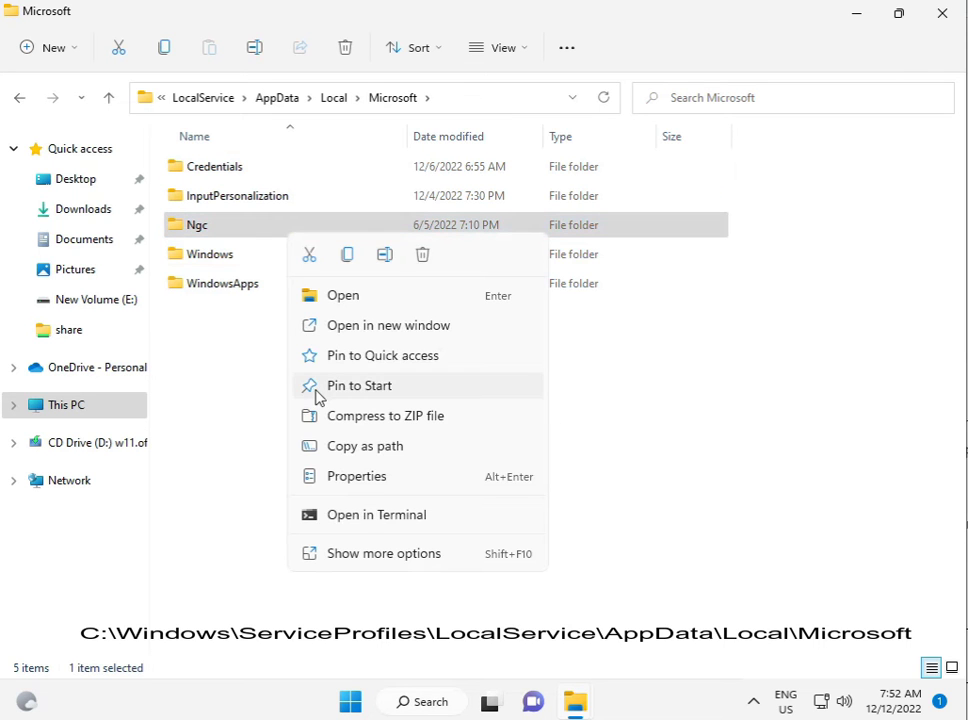
click(425, 256)
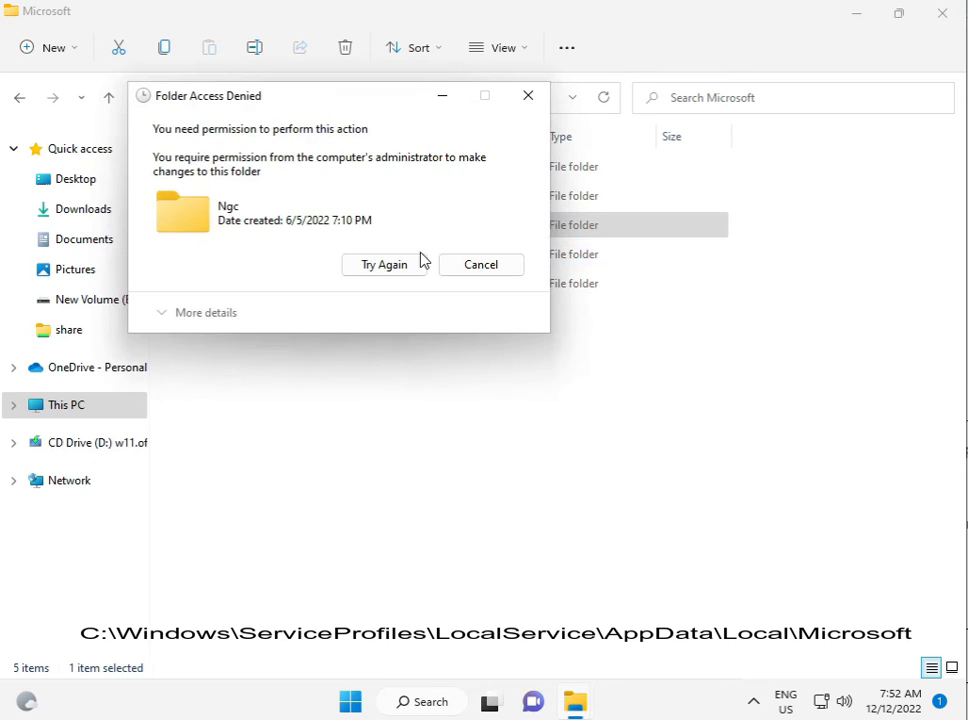
click(404, 264)
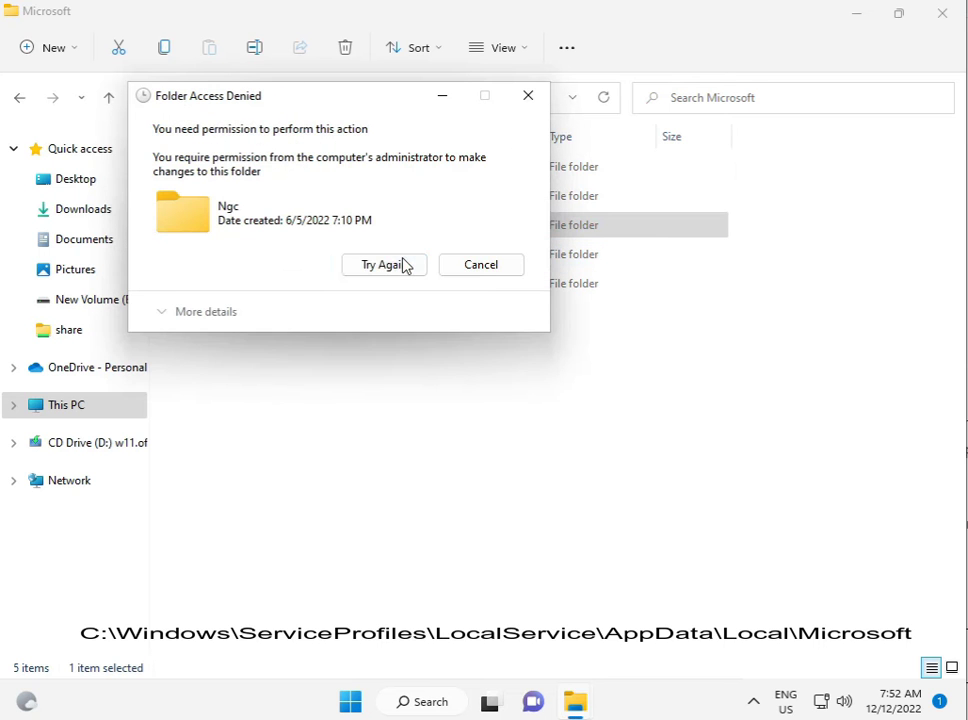
click(404, 264)
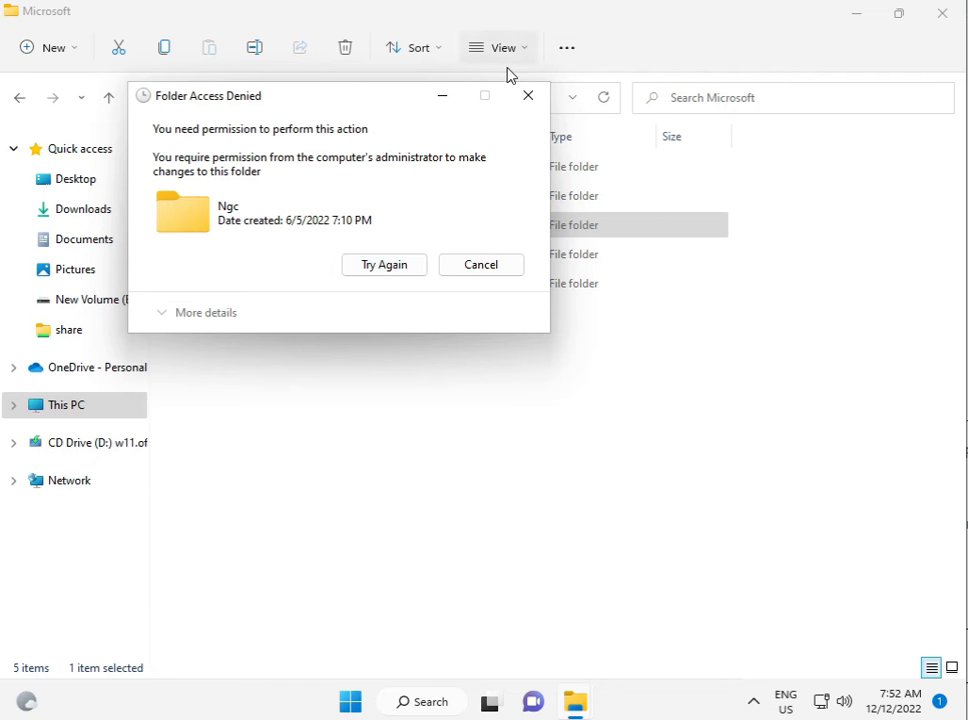
- Dismiss the access-denied dialog, close File Explorer, and launch Settings from the Start menu
click(535, 95)
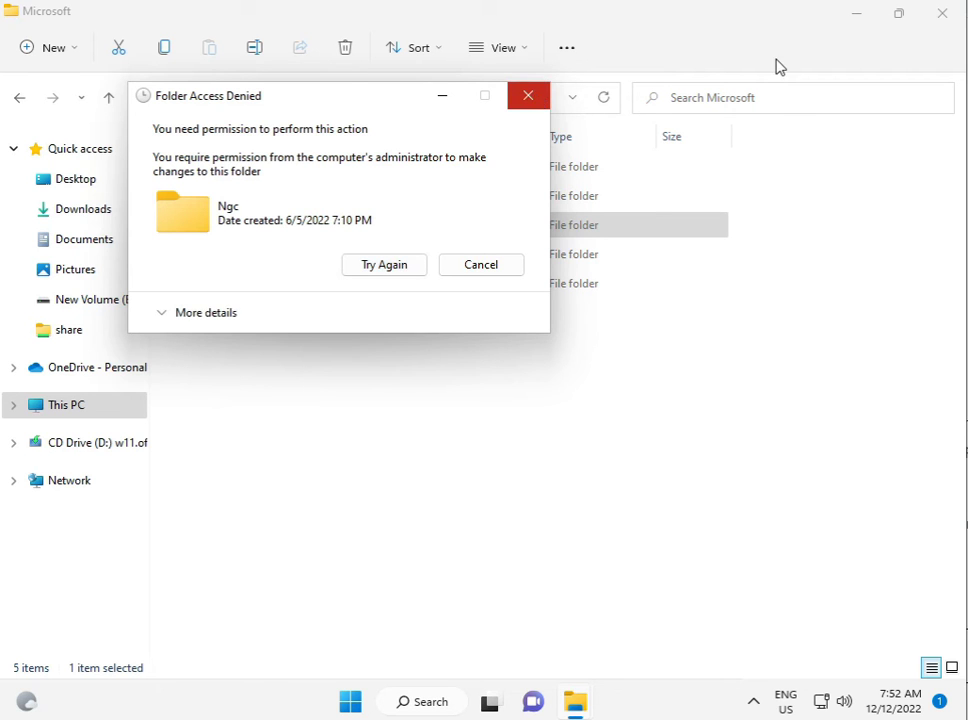
click(943, 22)
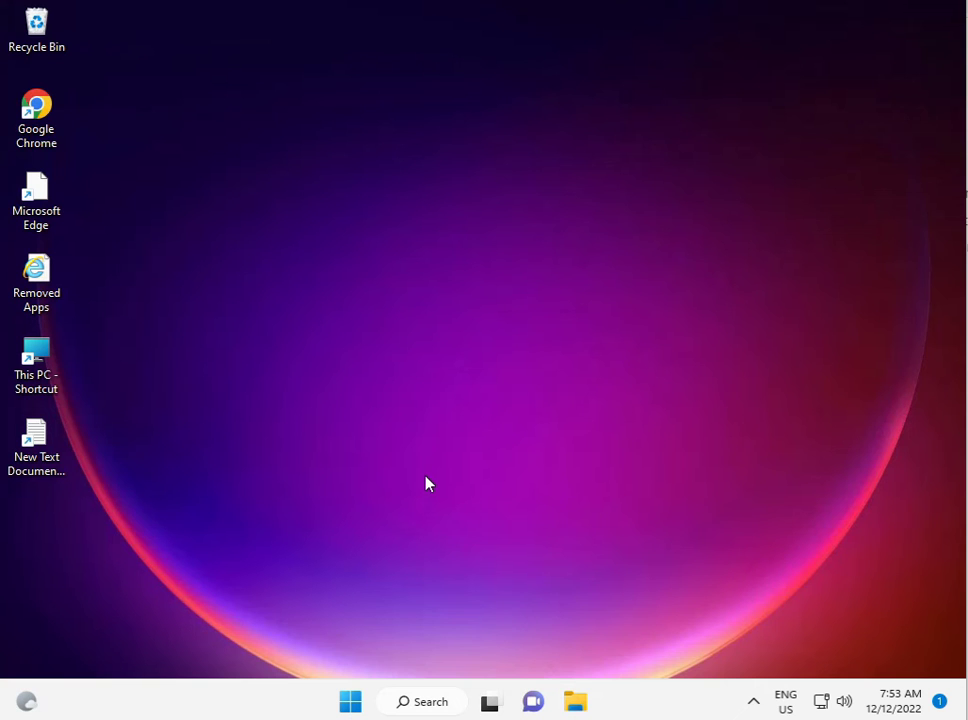
click(341, 705)
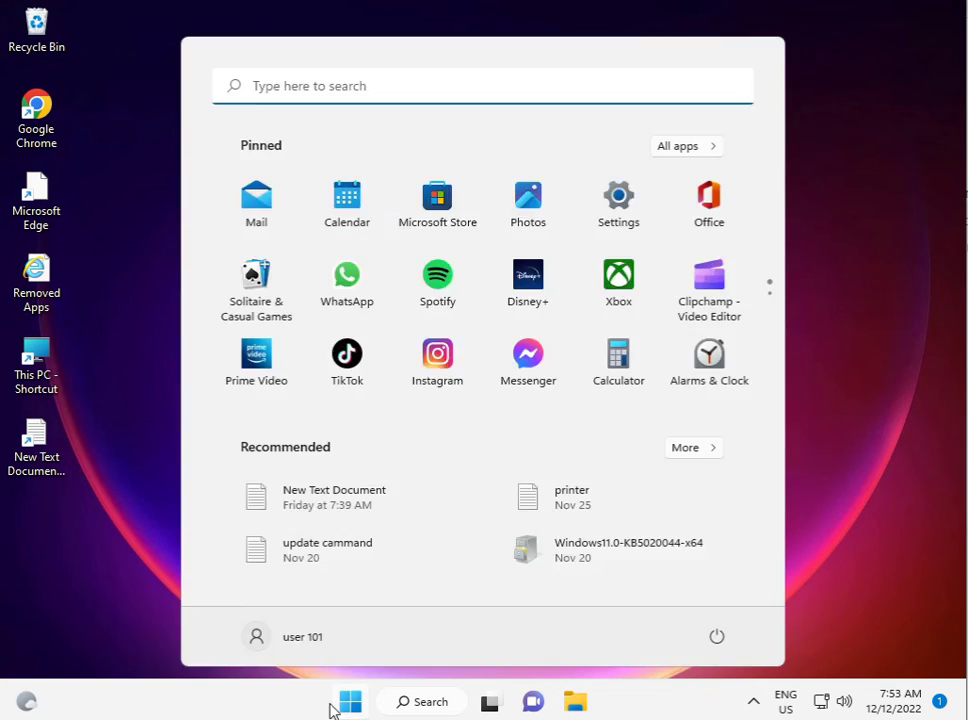
click(638, 207)
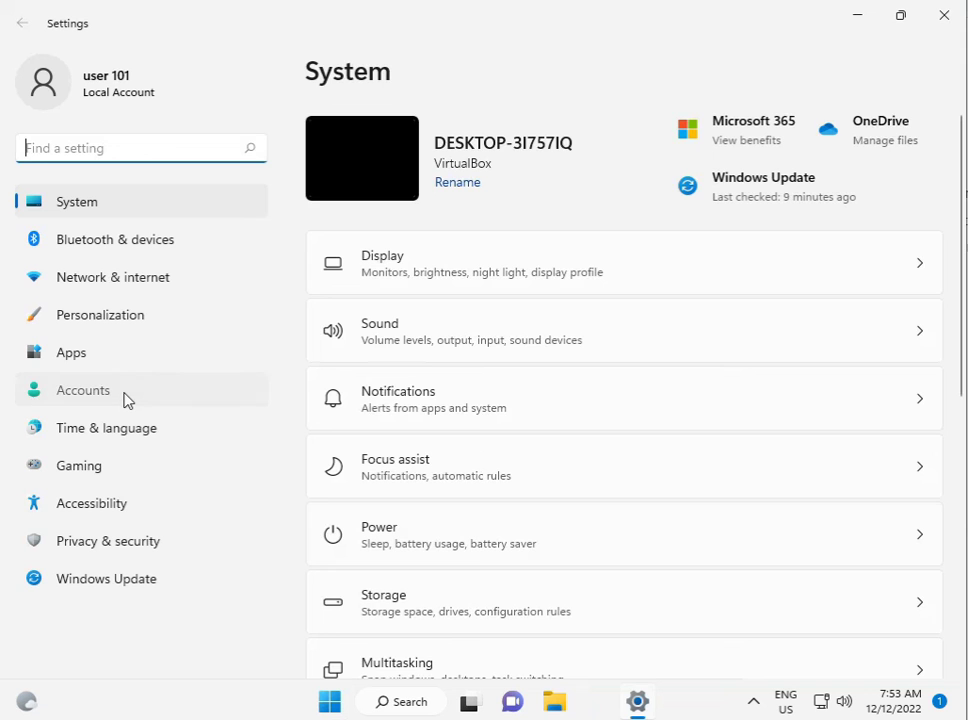
- Open Accounts, view Your Microsoft account, then return to the Accounts overview and scroll through it
click(125, 401)
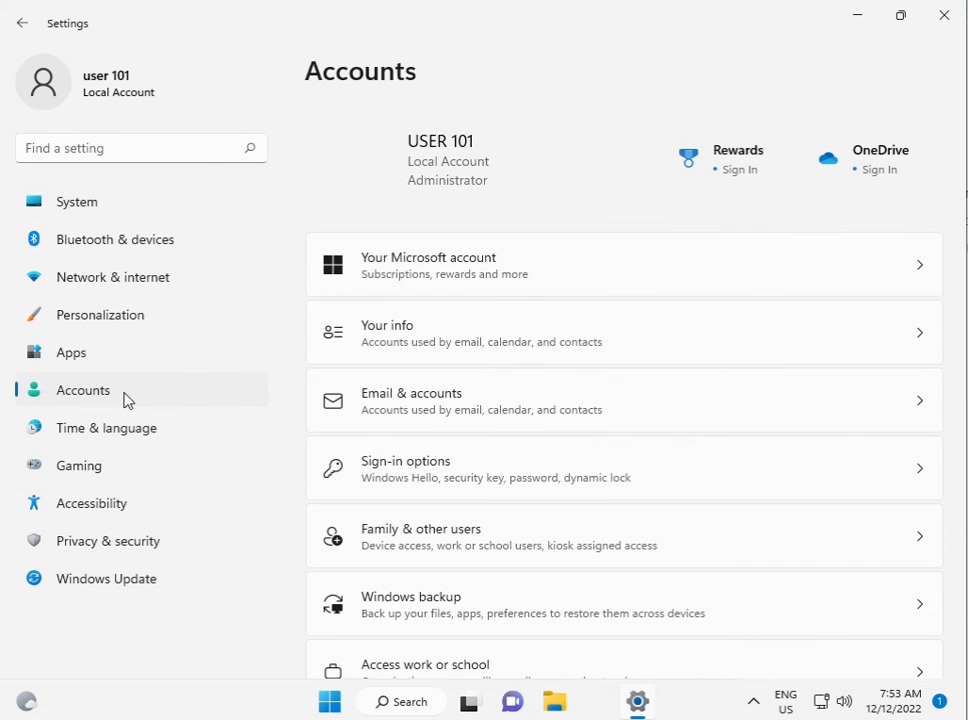
click(519, 270)
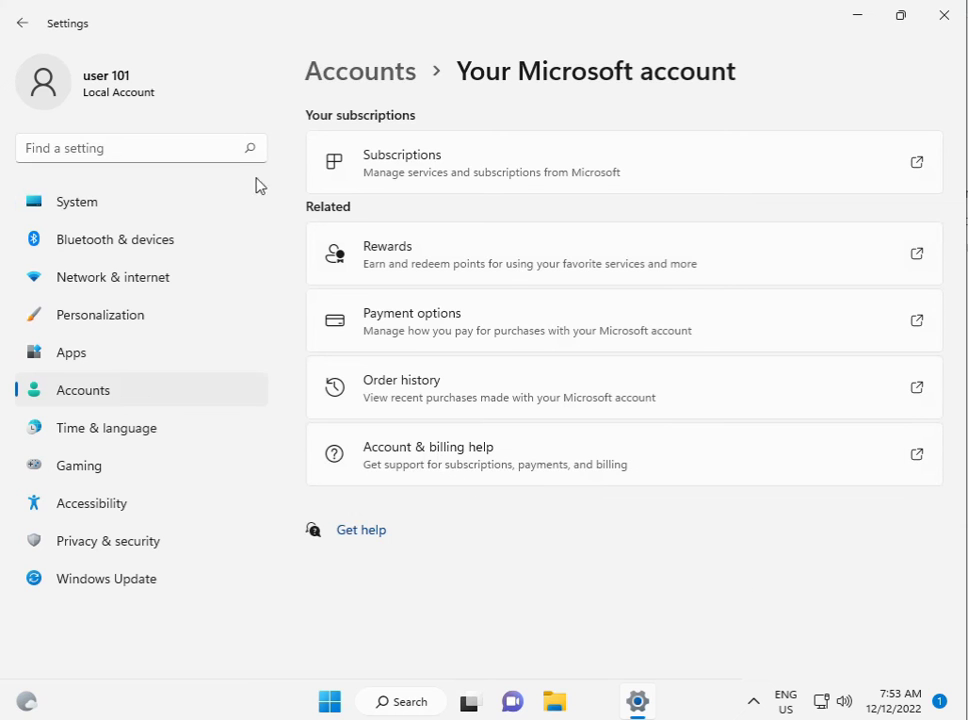
click(368, 79)
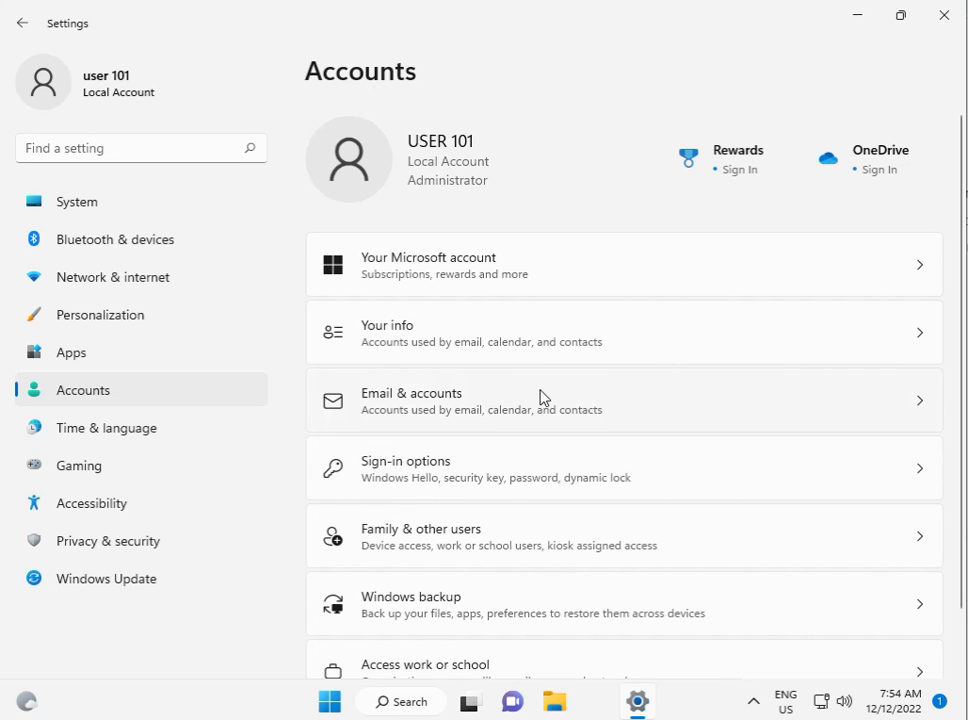
scroll(550, 405, down, 1)
scroll(570, 500, up, 1)
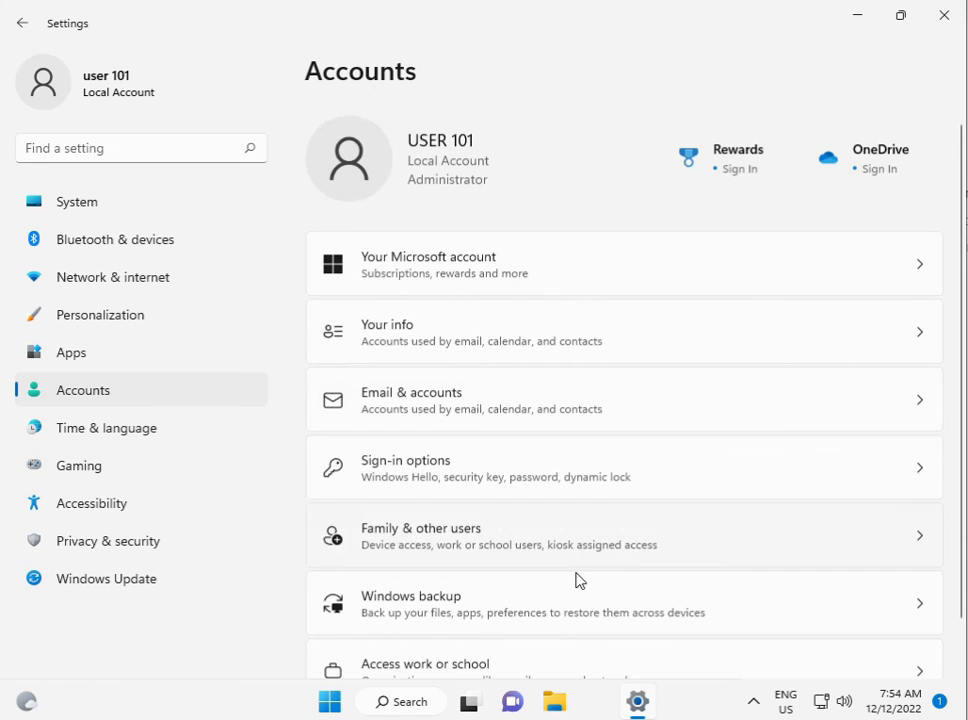
scroll(559, 625, down, 1)
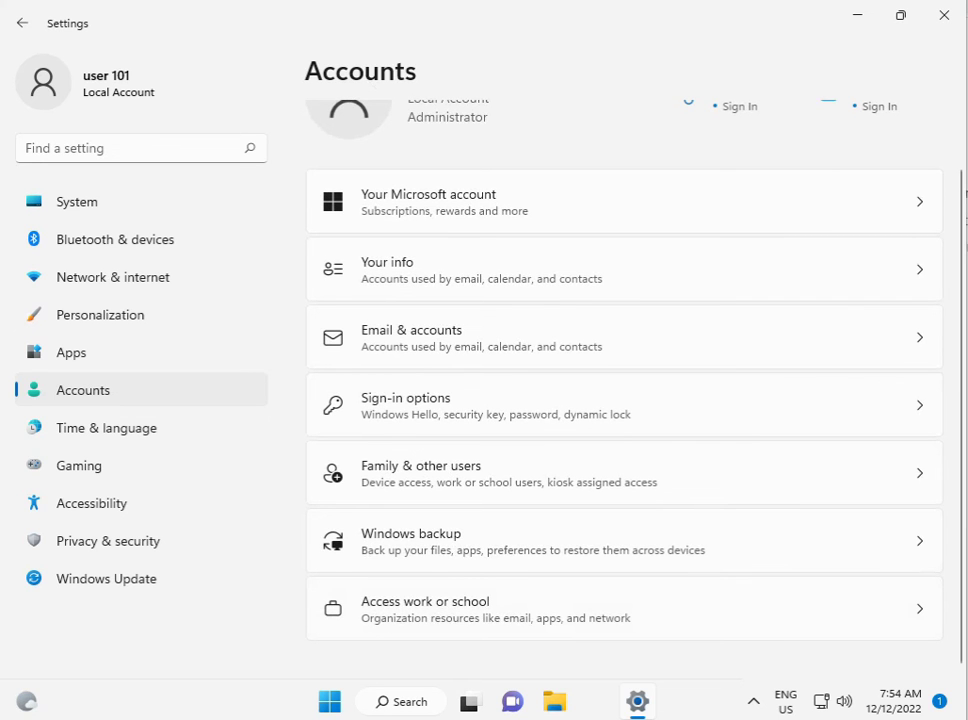
scroll(624, 400, up, 1)
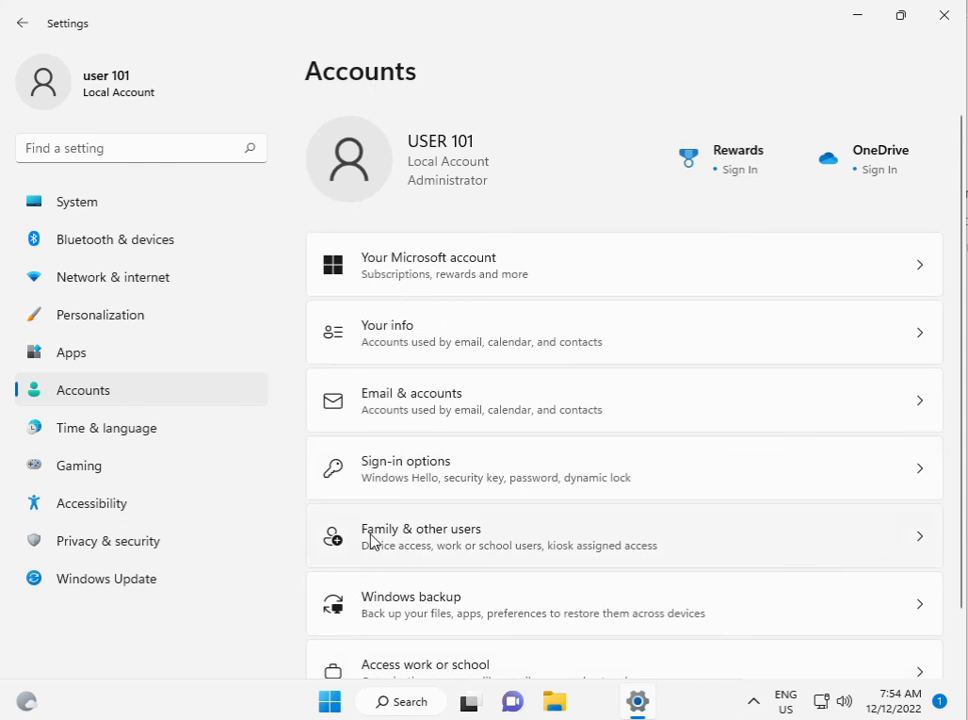
- Go to Family & other users, then open and close the Microsoft account sign-in window without signing in
click(468, 550)
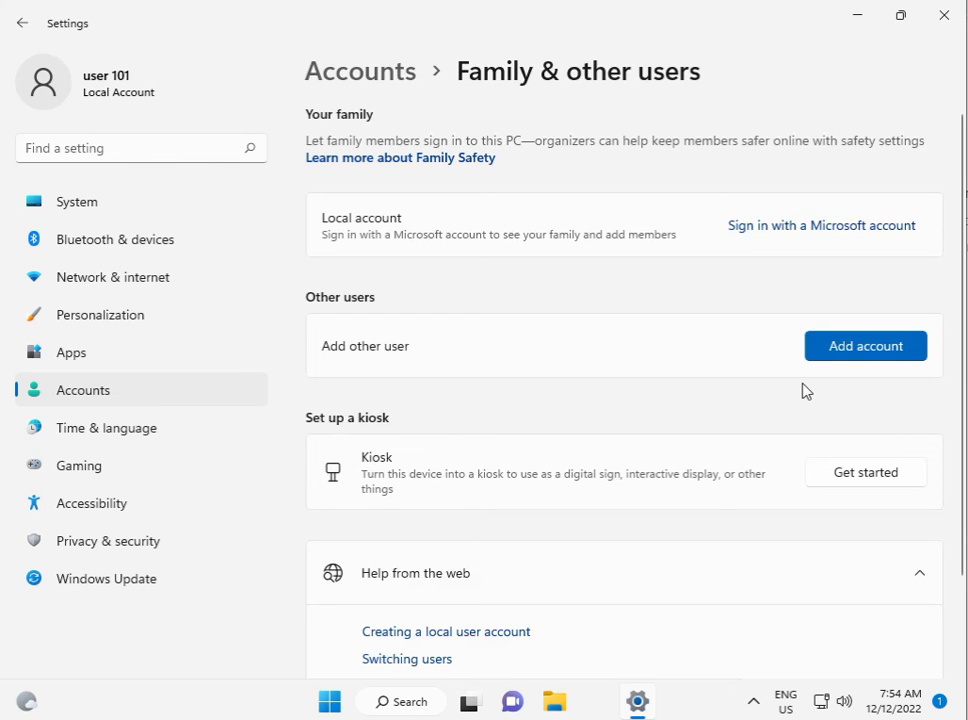
click(788, 240)
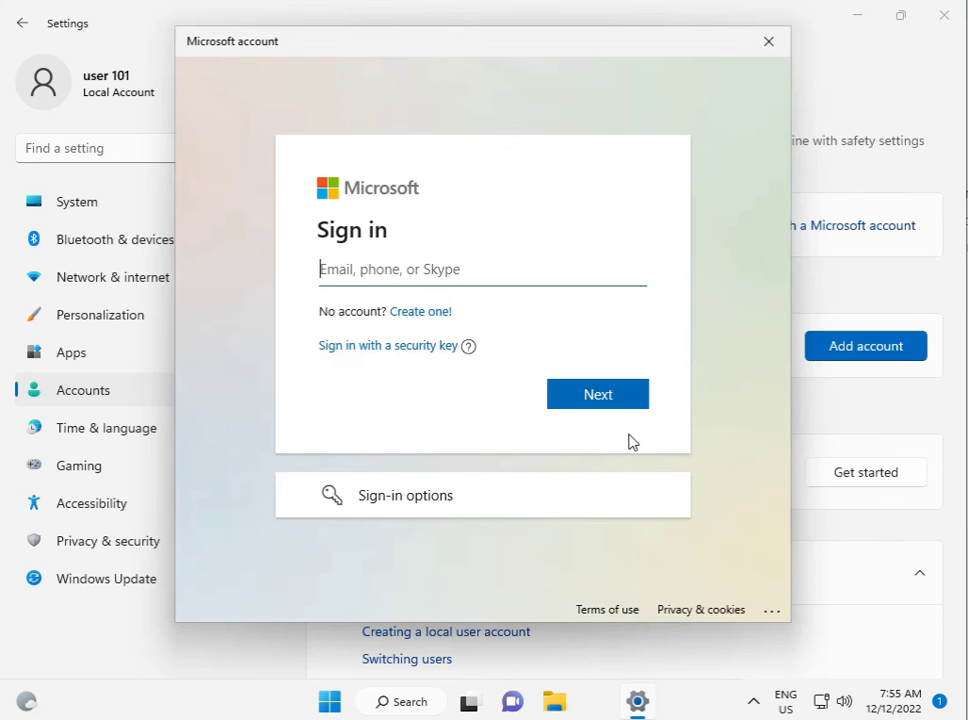
click(768, 42)
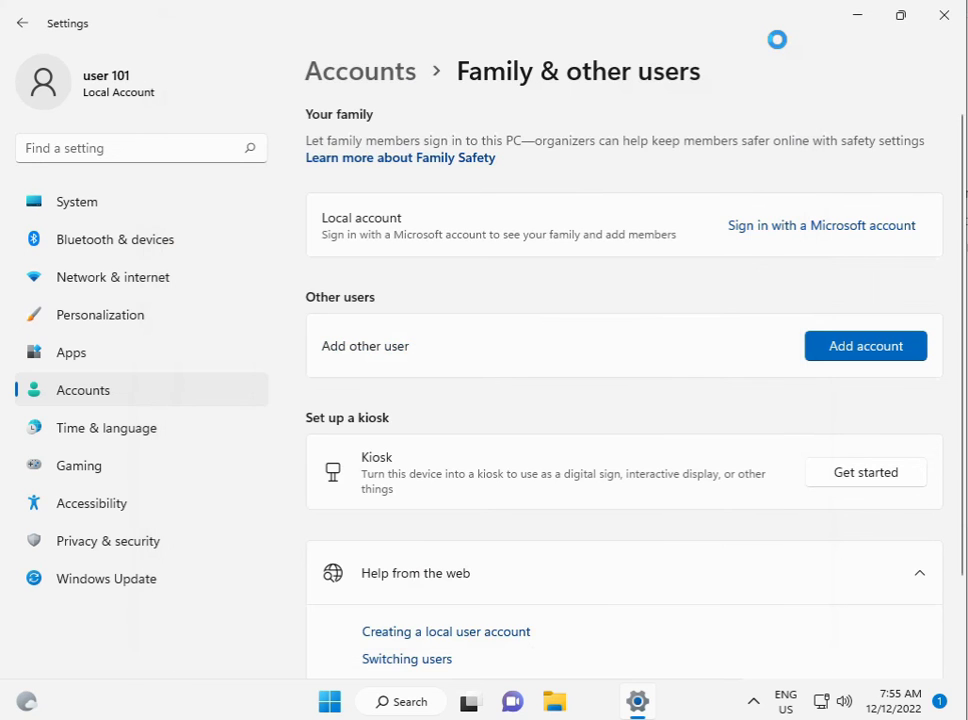